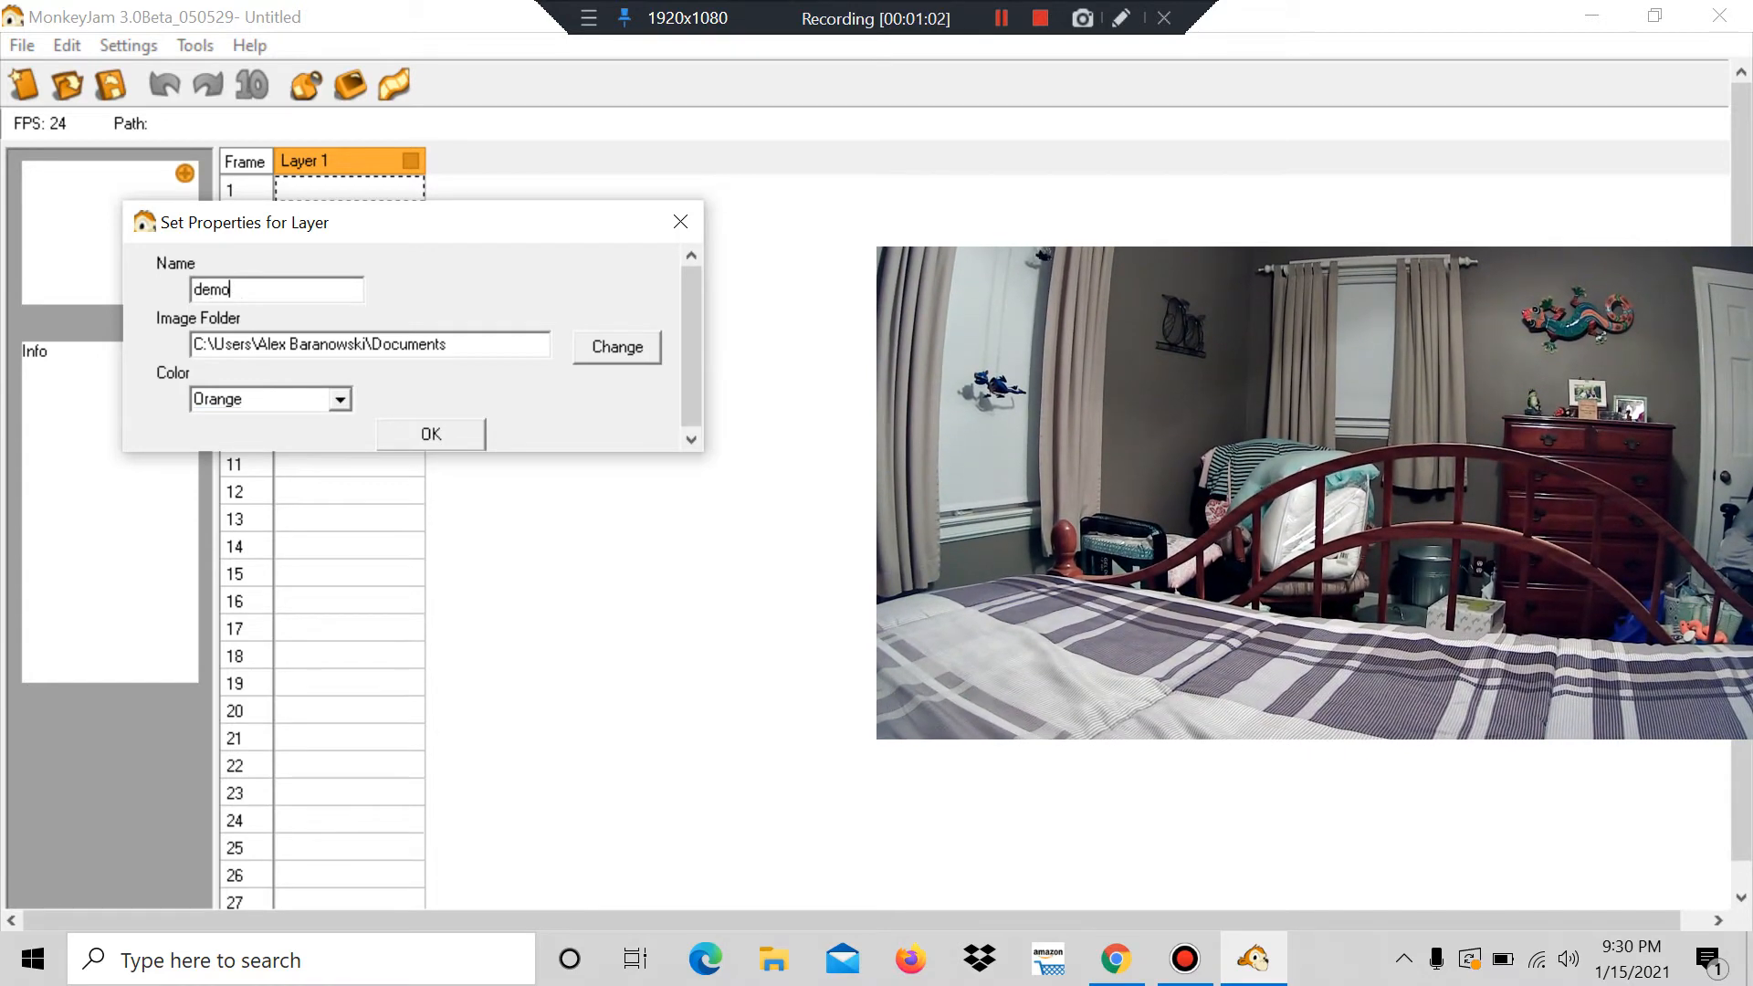
Step: Confirm demo as the layer's name and start video capture from the USB Camera (WDM)
{"action": "key", "text": "Return"}
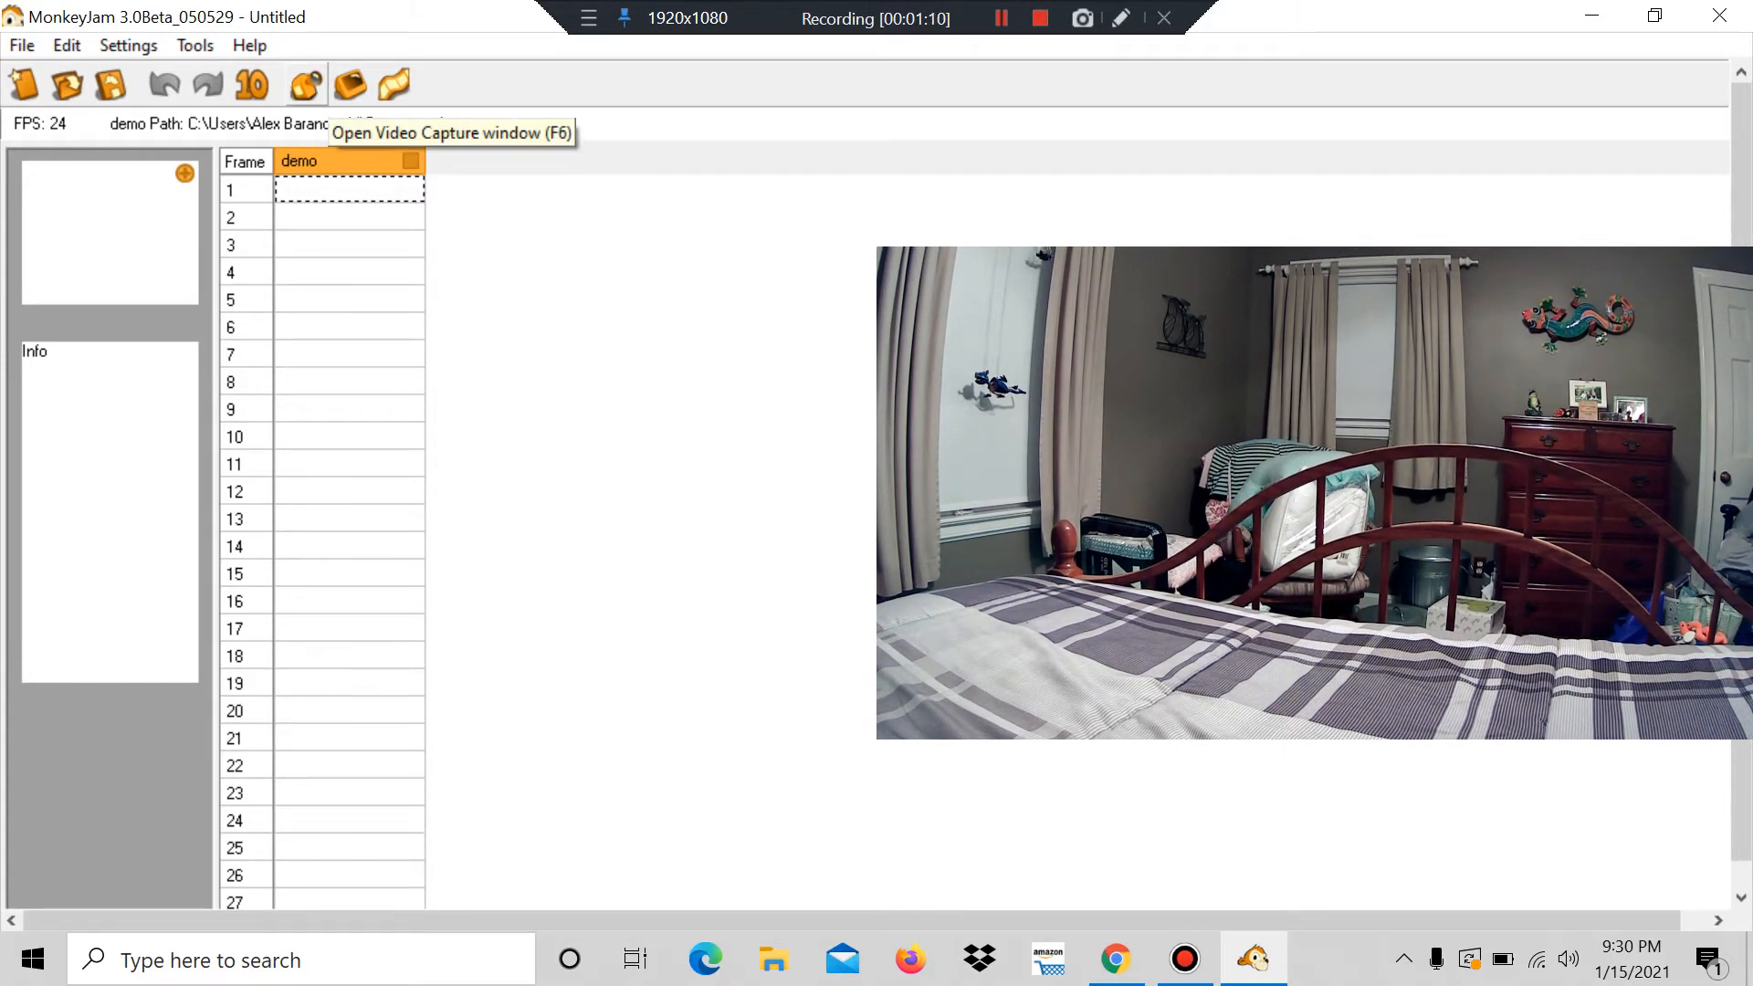
{"action": "left_click", "coordinate": [306, 84]}
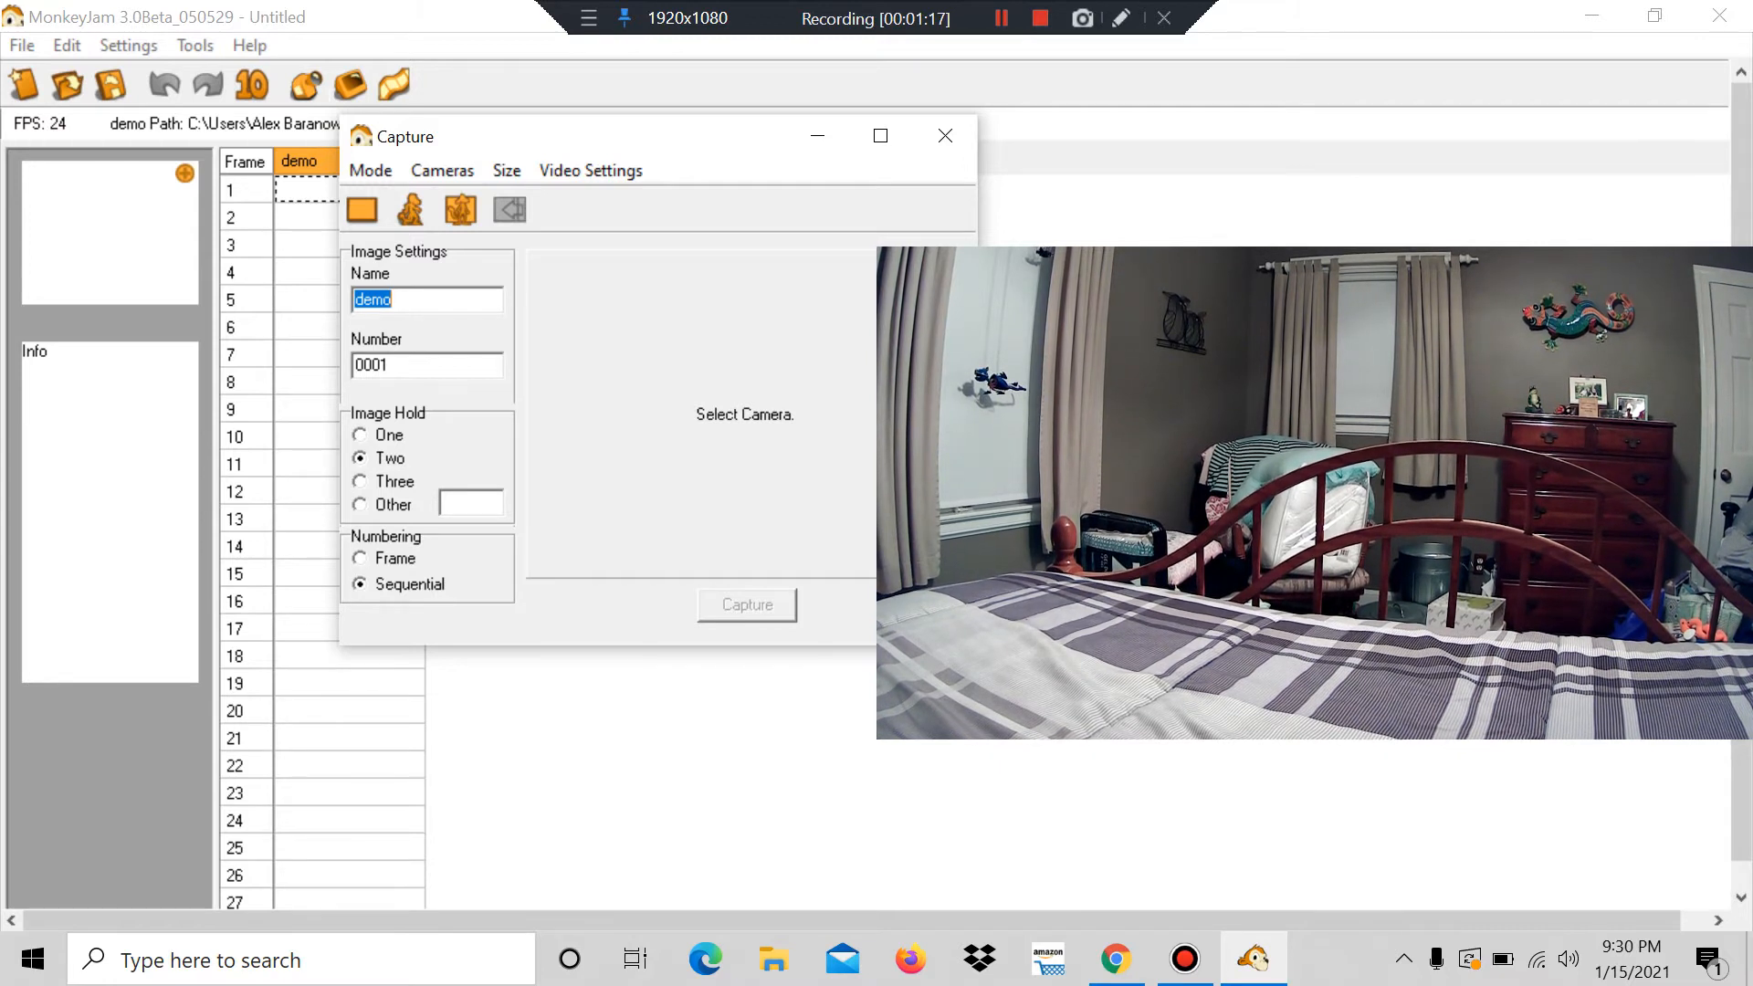
{"action": "left_click", "coordinate": [442, 169]}
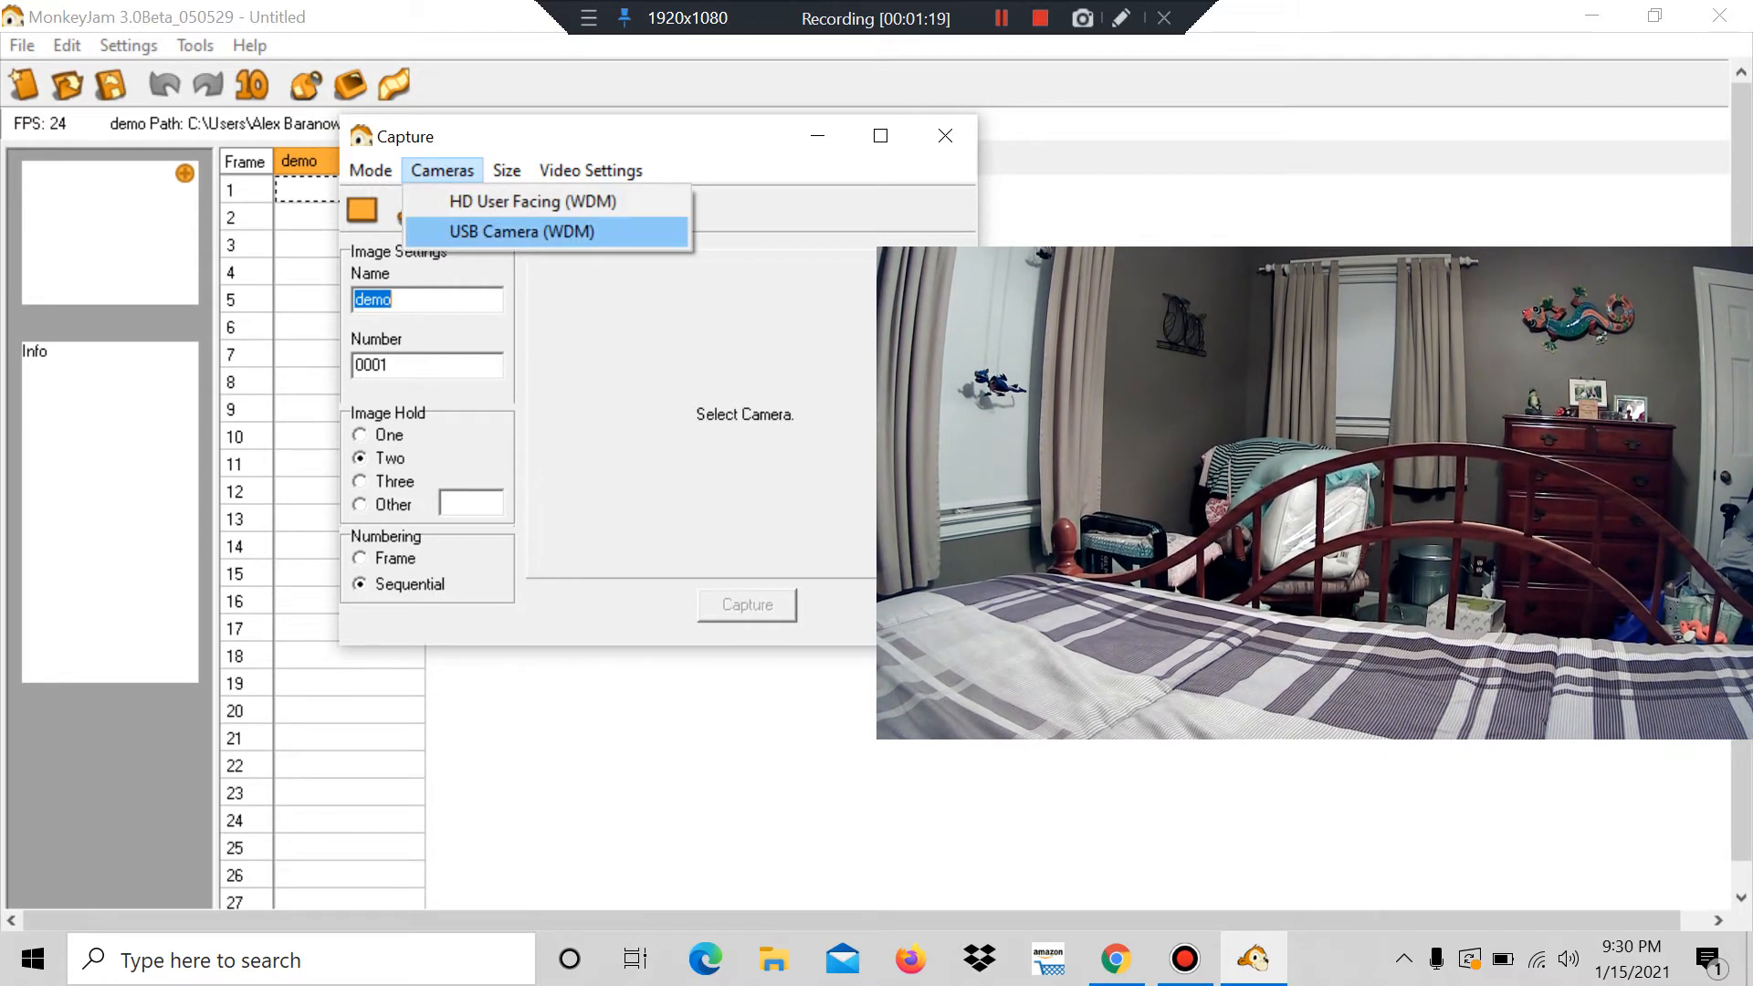
{"action": "left_click", "coordinate": [522, 231]}
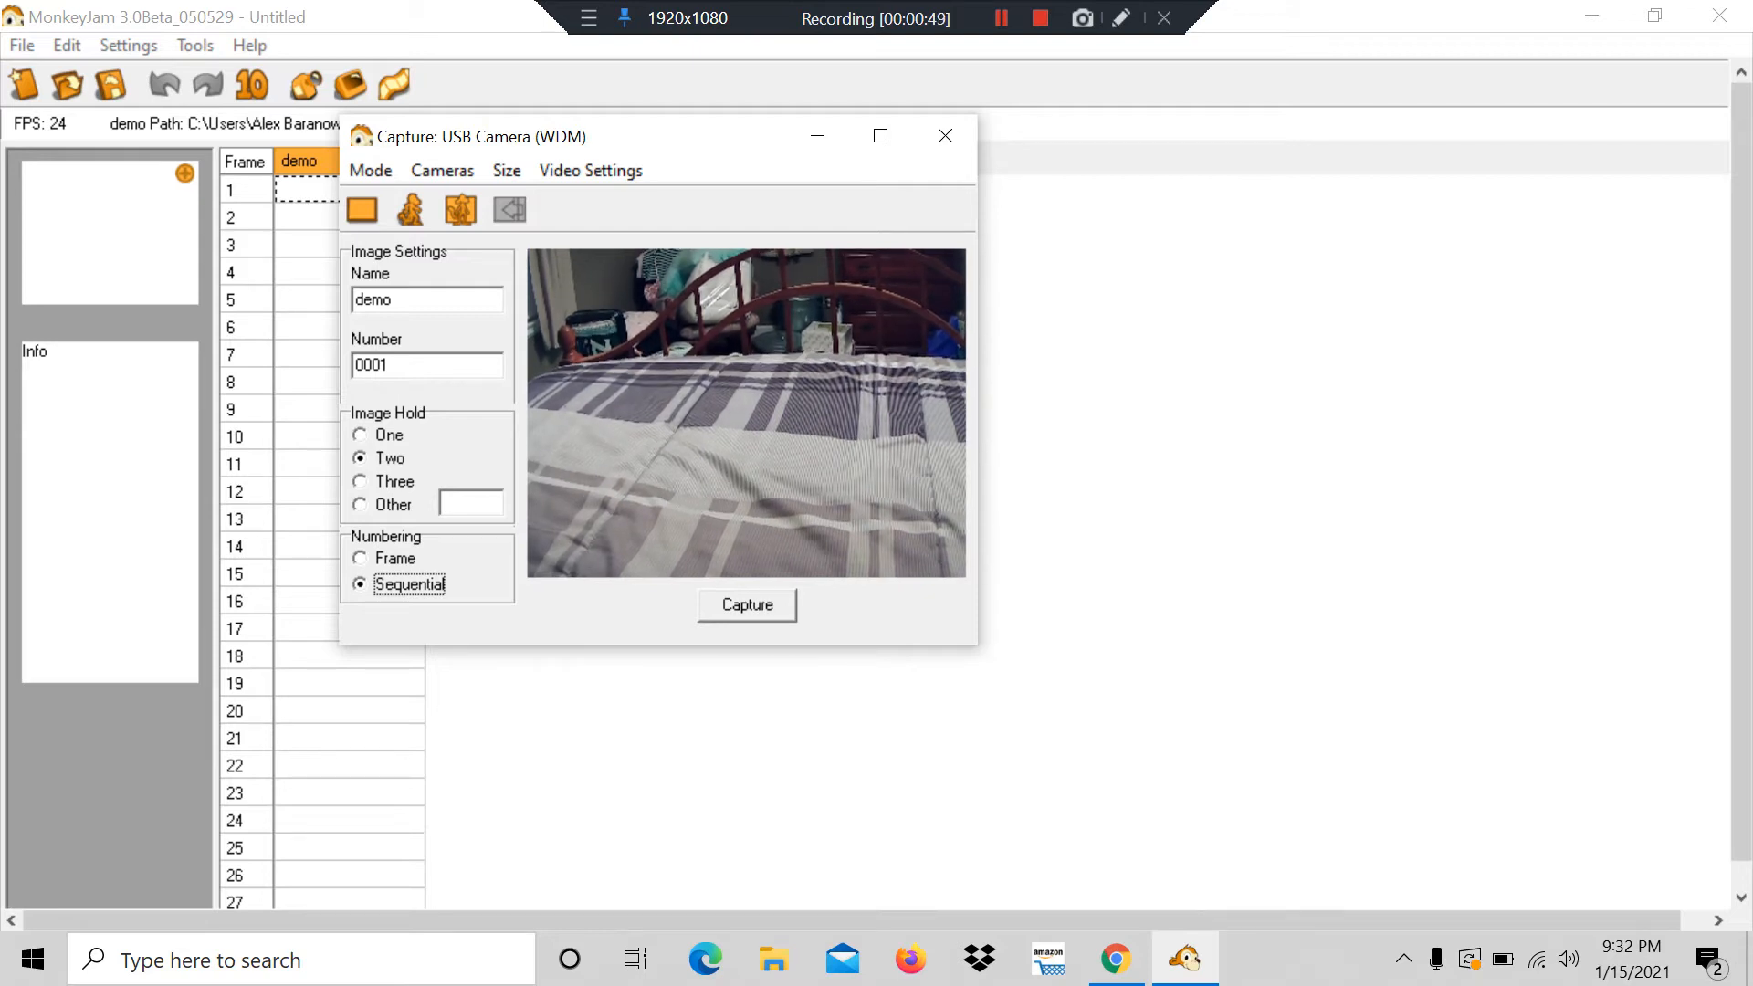
Step: Capture the empty bed and successive images of the pink axolotl toy moving in from the shot's left edge, each held for two frames
{"action": "left_click", "coordinate": [747, 604]}
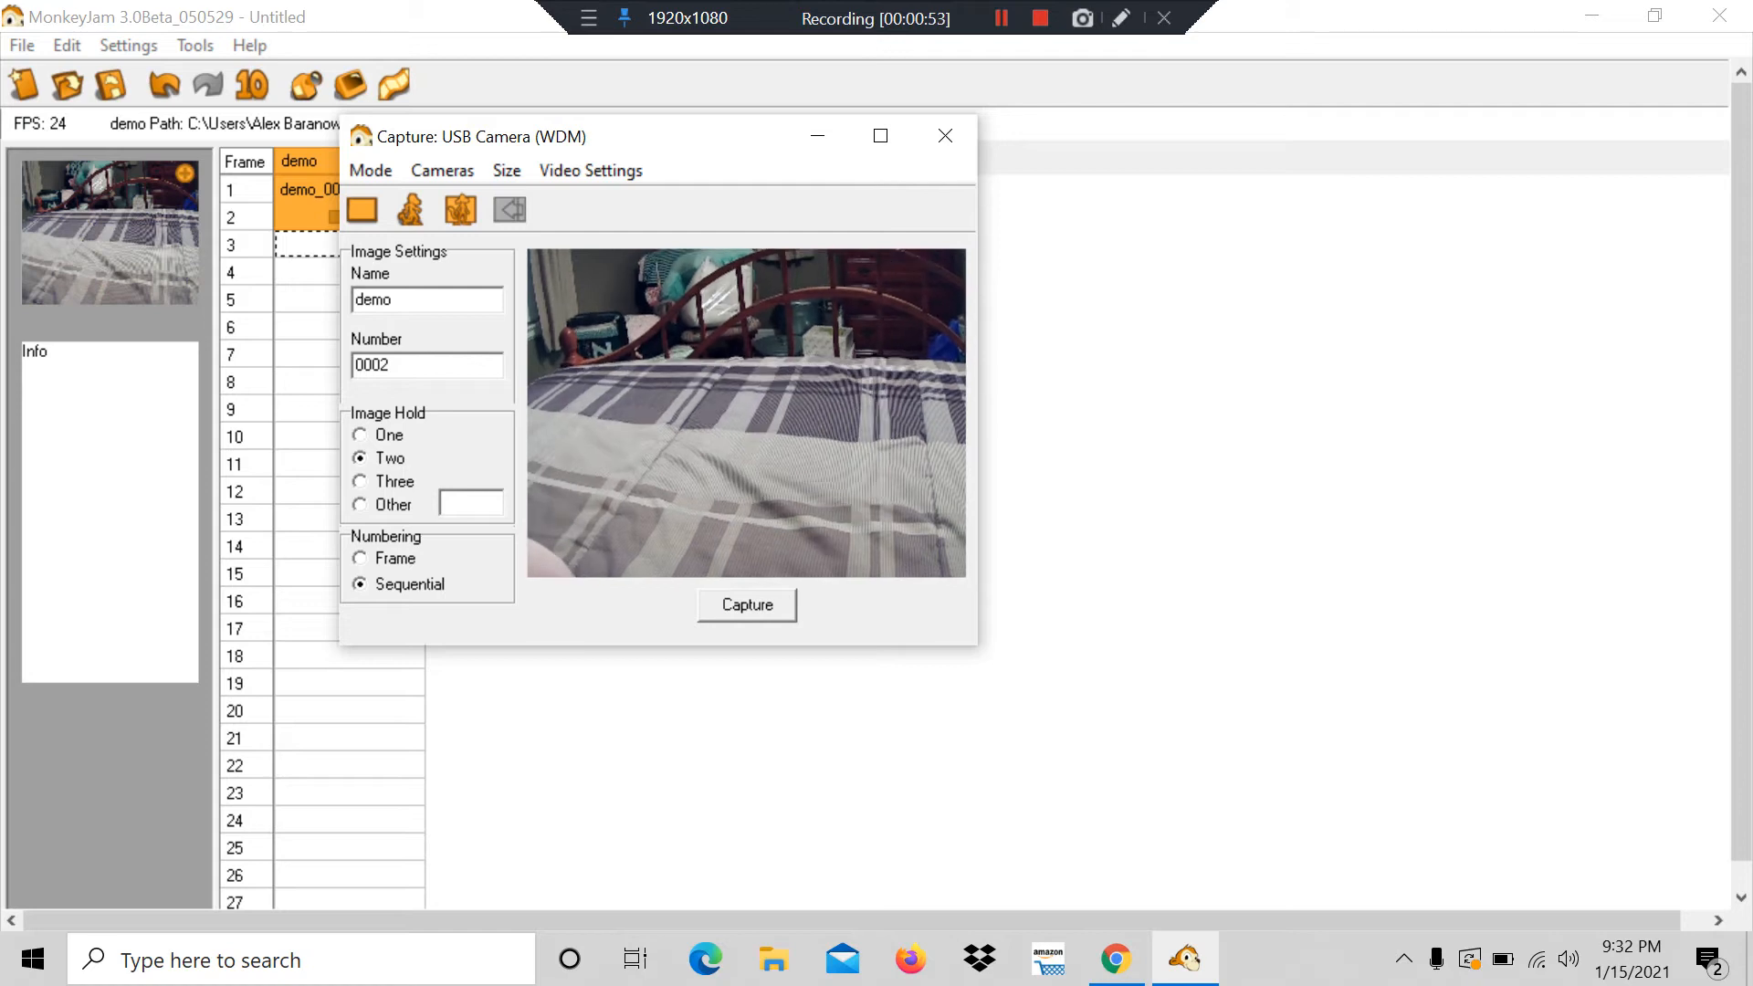
{"action": "left_click", "coordinate": [747, 604]}
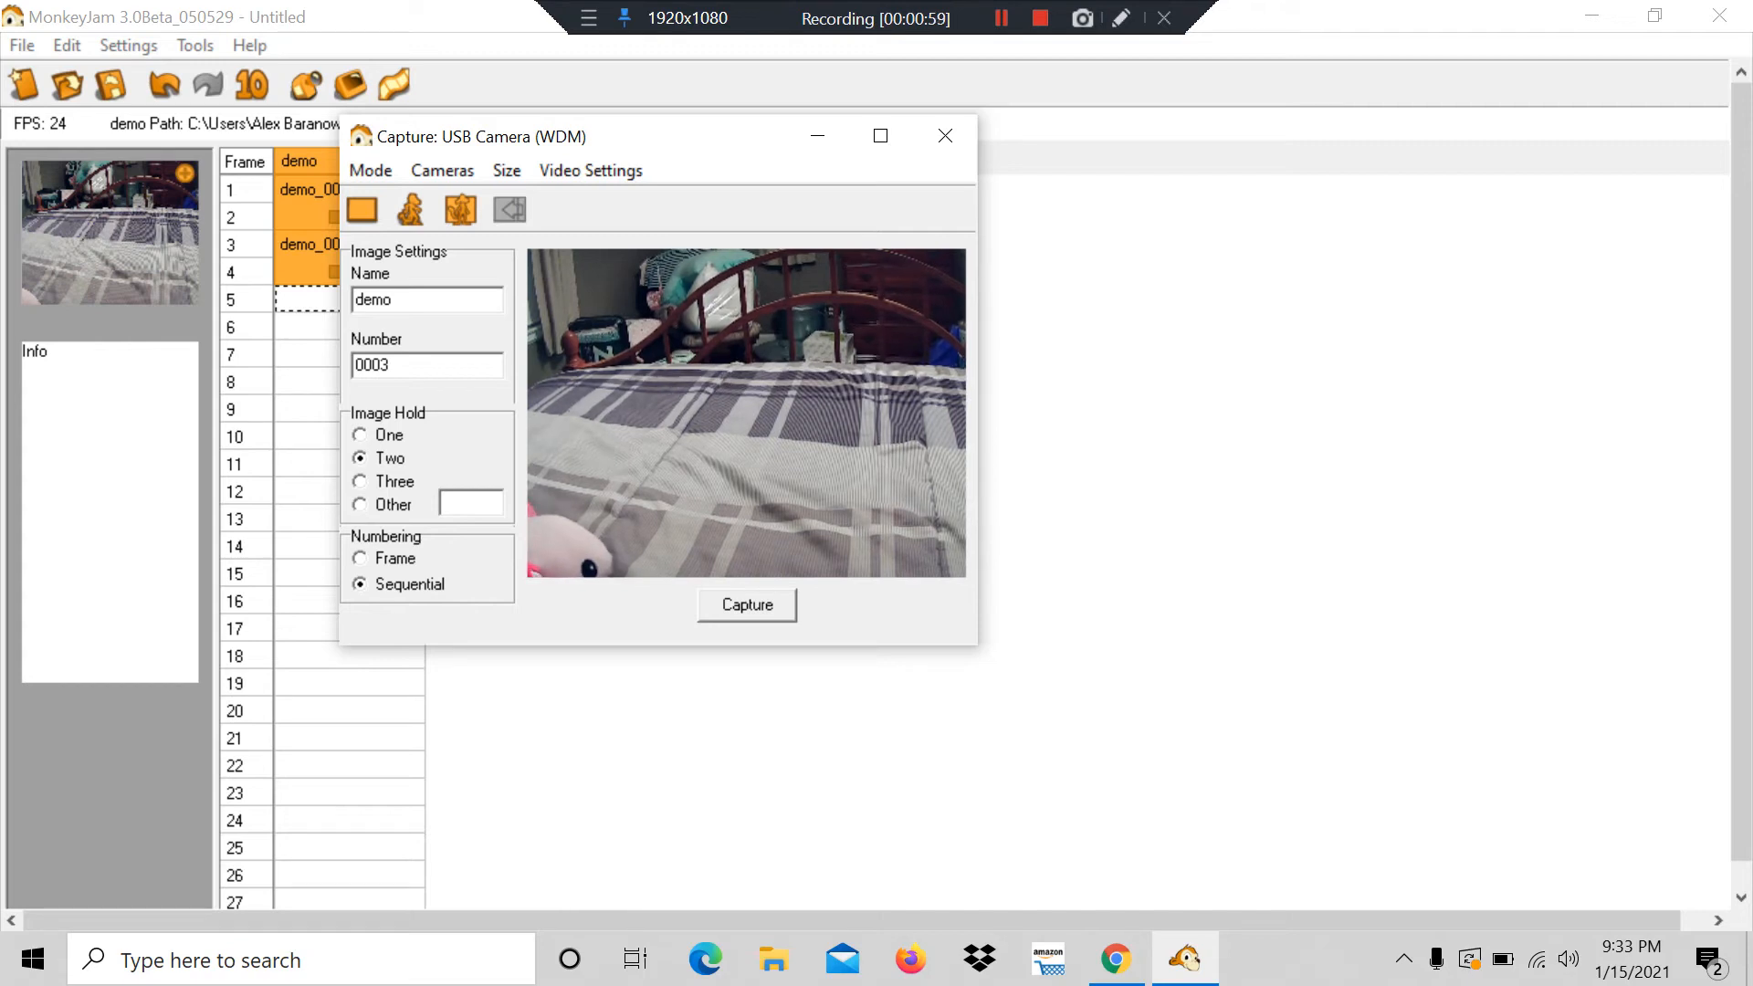
{"action": "left_click", "coordinate": [747, 605]}
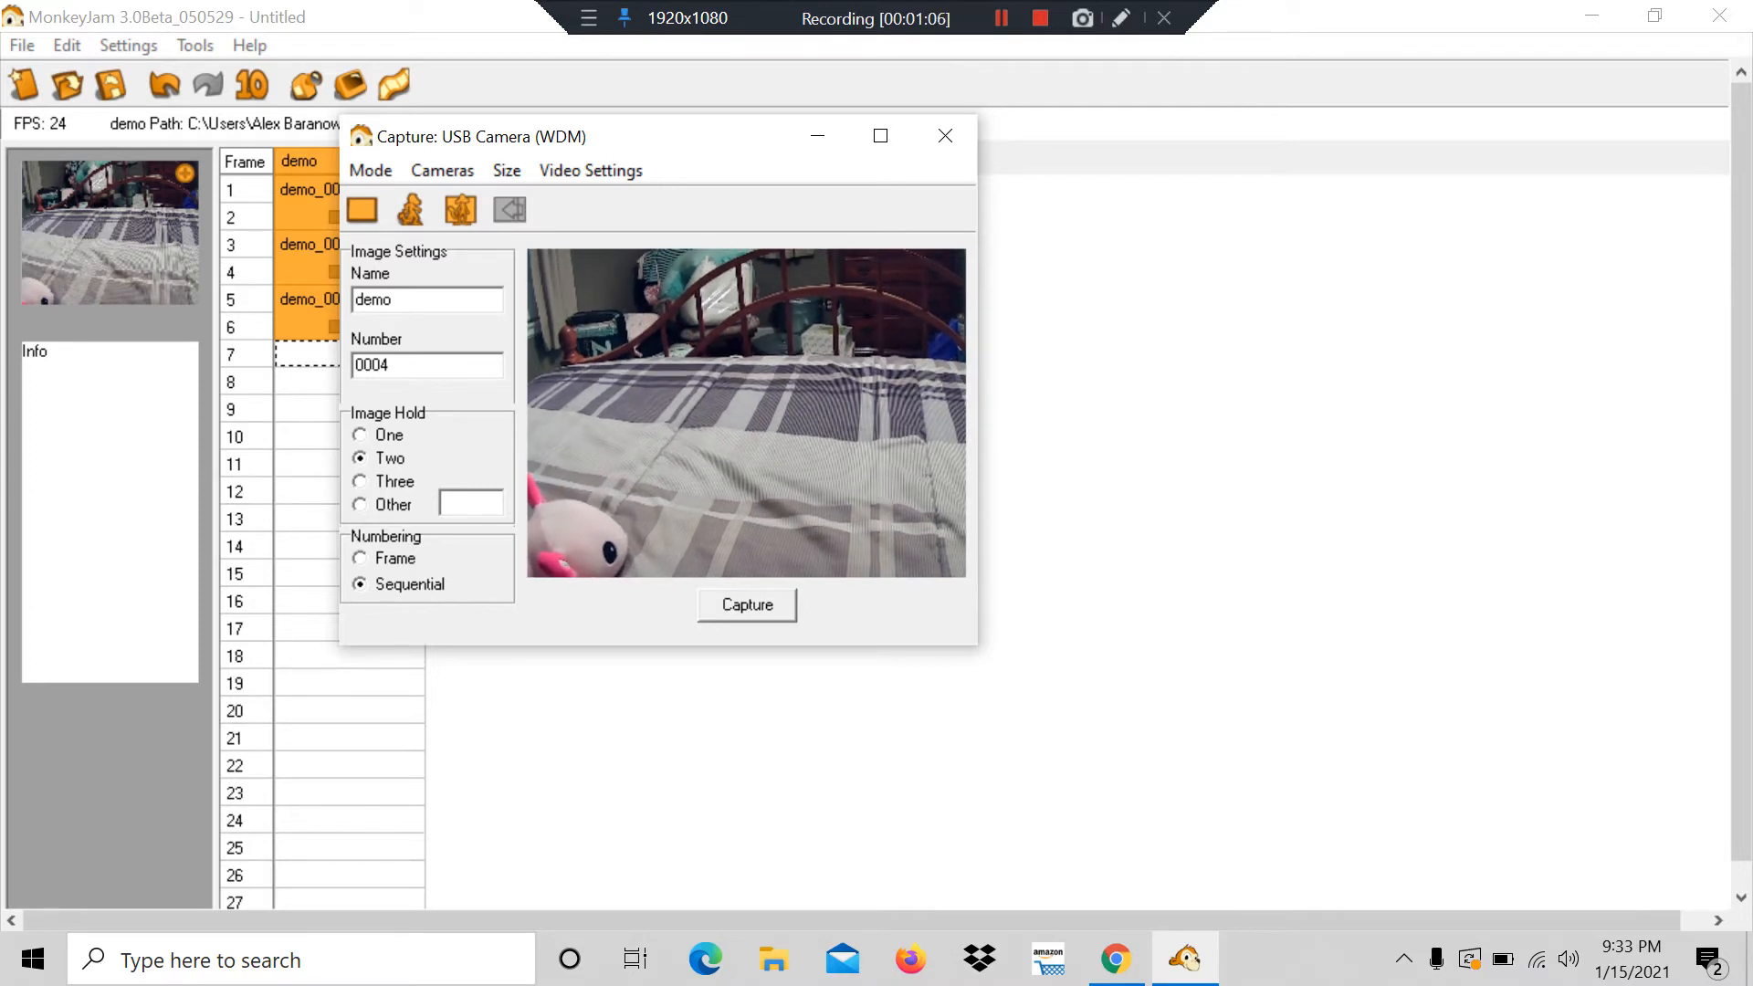
{"action": "left_click", "coordinate": [747, 605]}
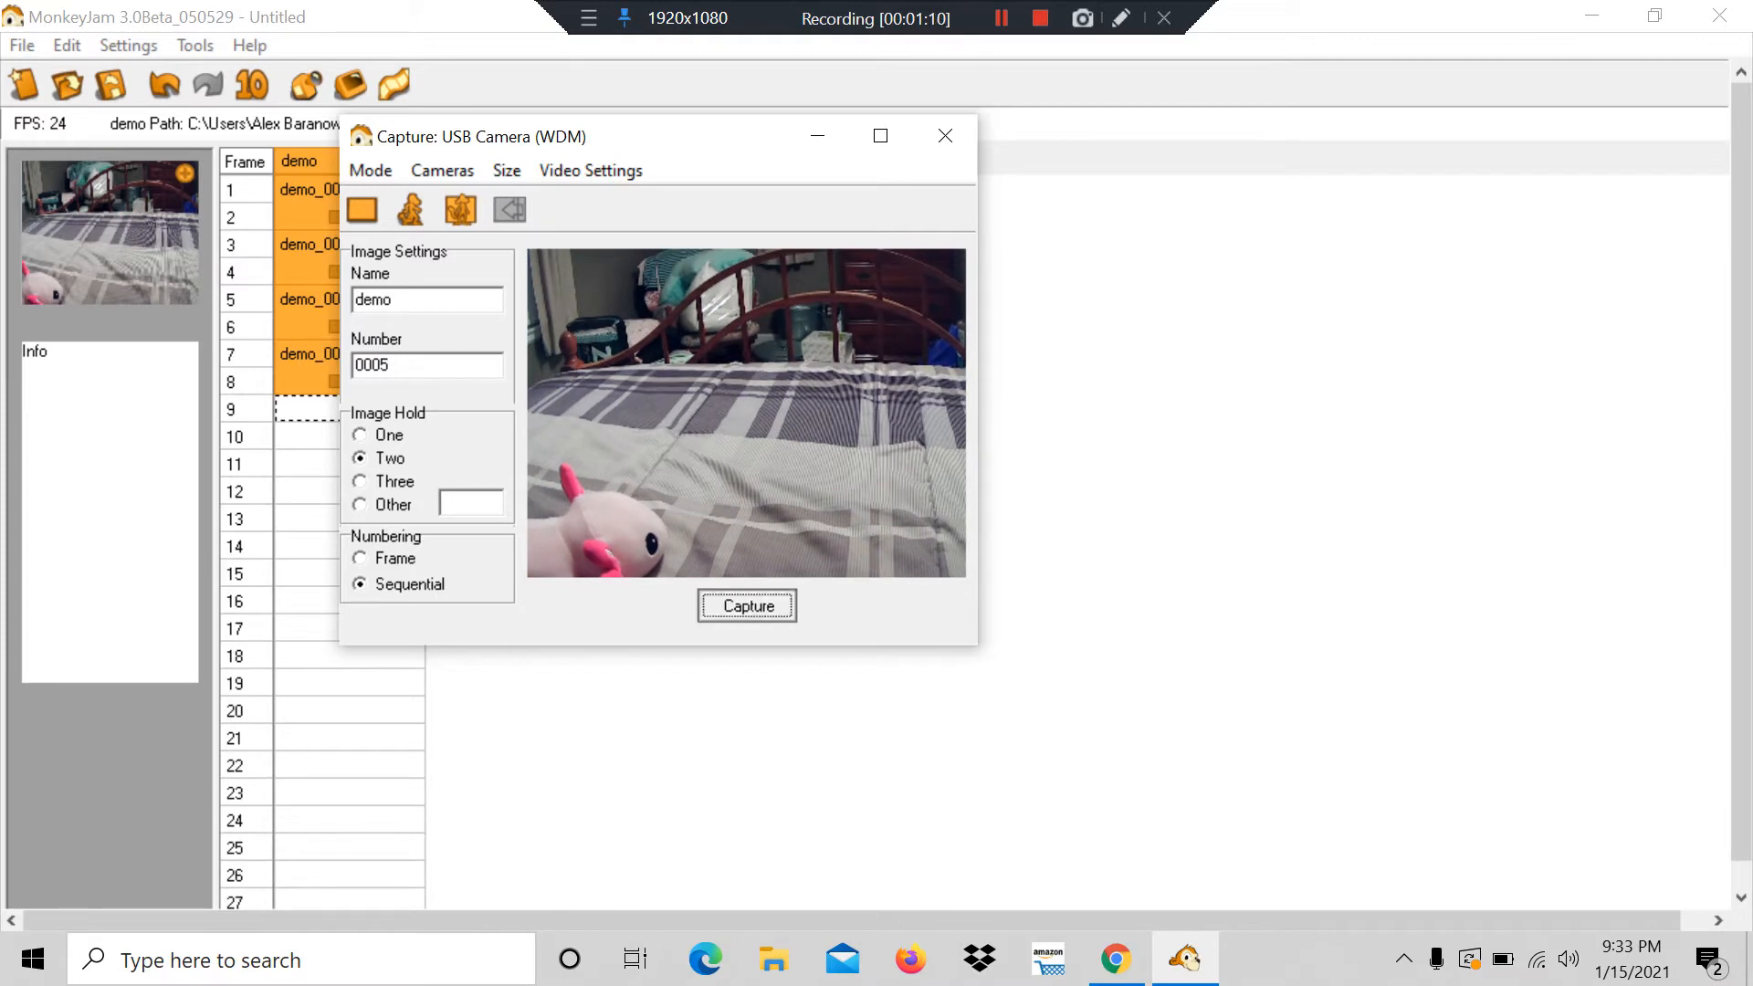
{"action": "left_click", "coordinate": [747, 605]}
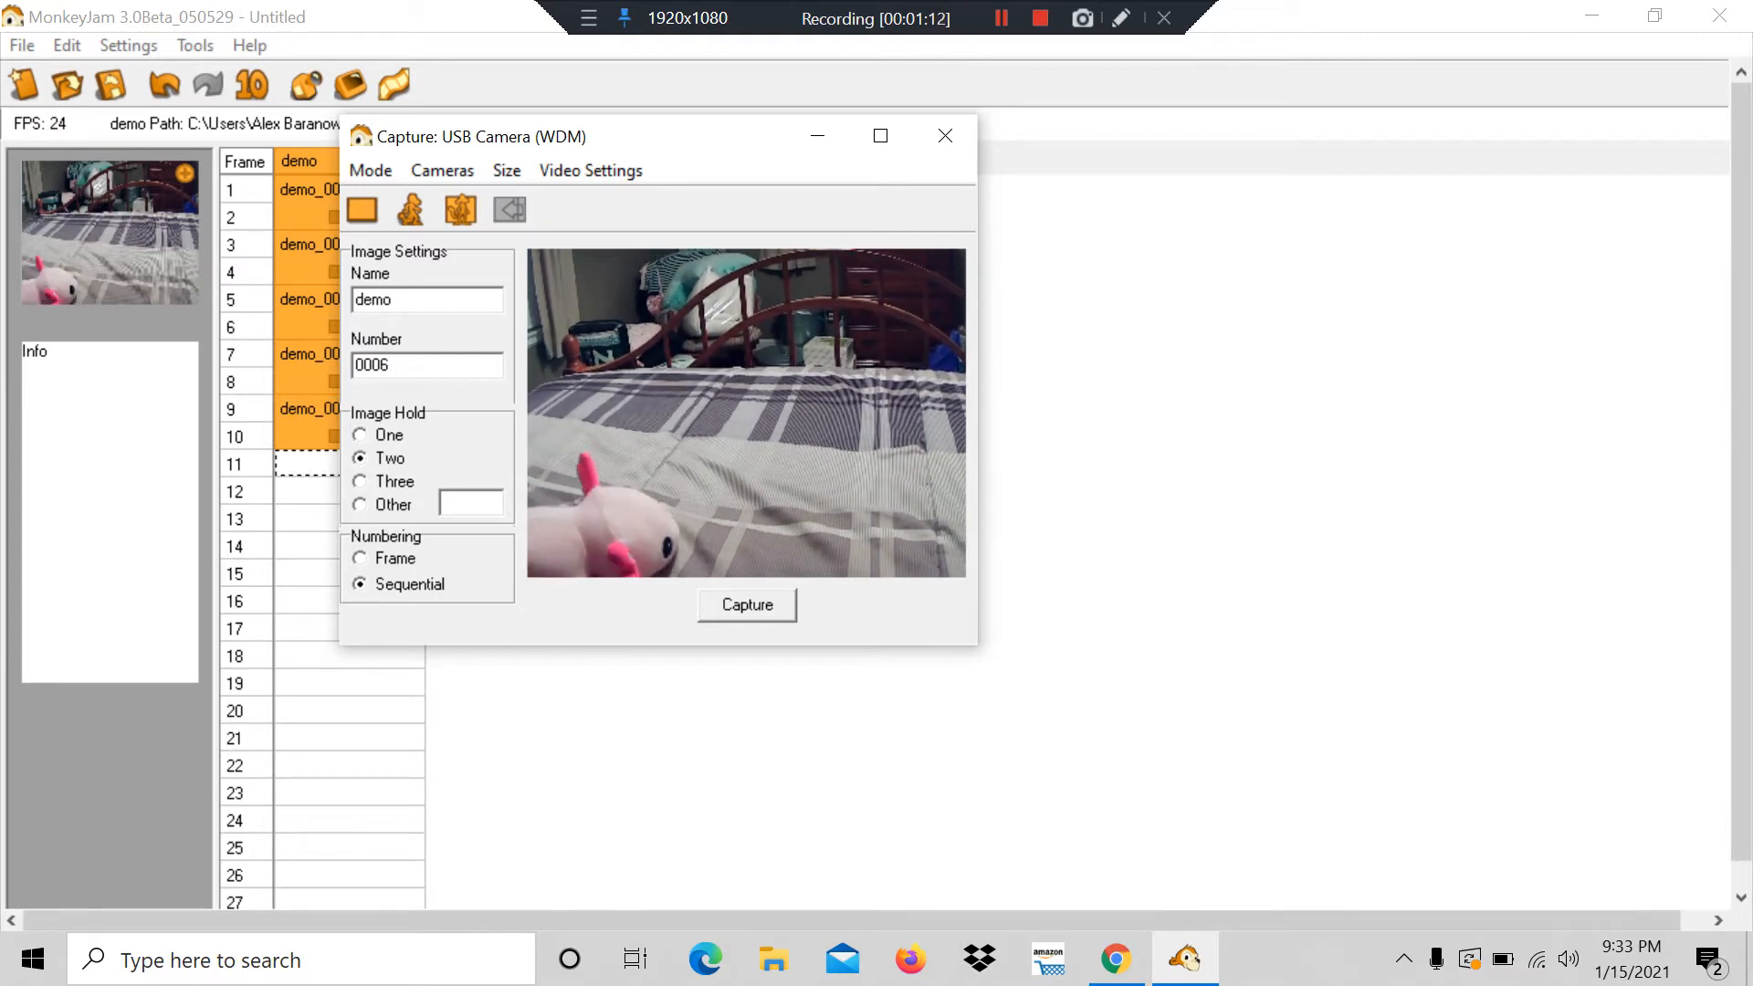
{"action": "left_click", "coordinate": [746, 605]}
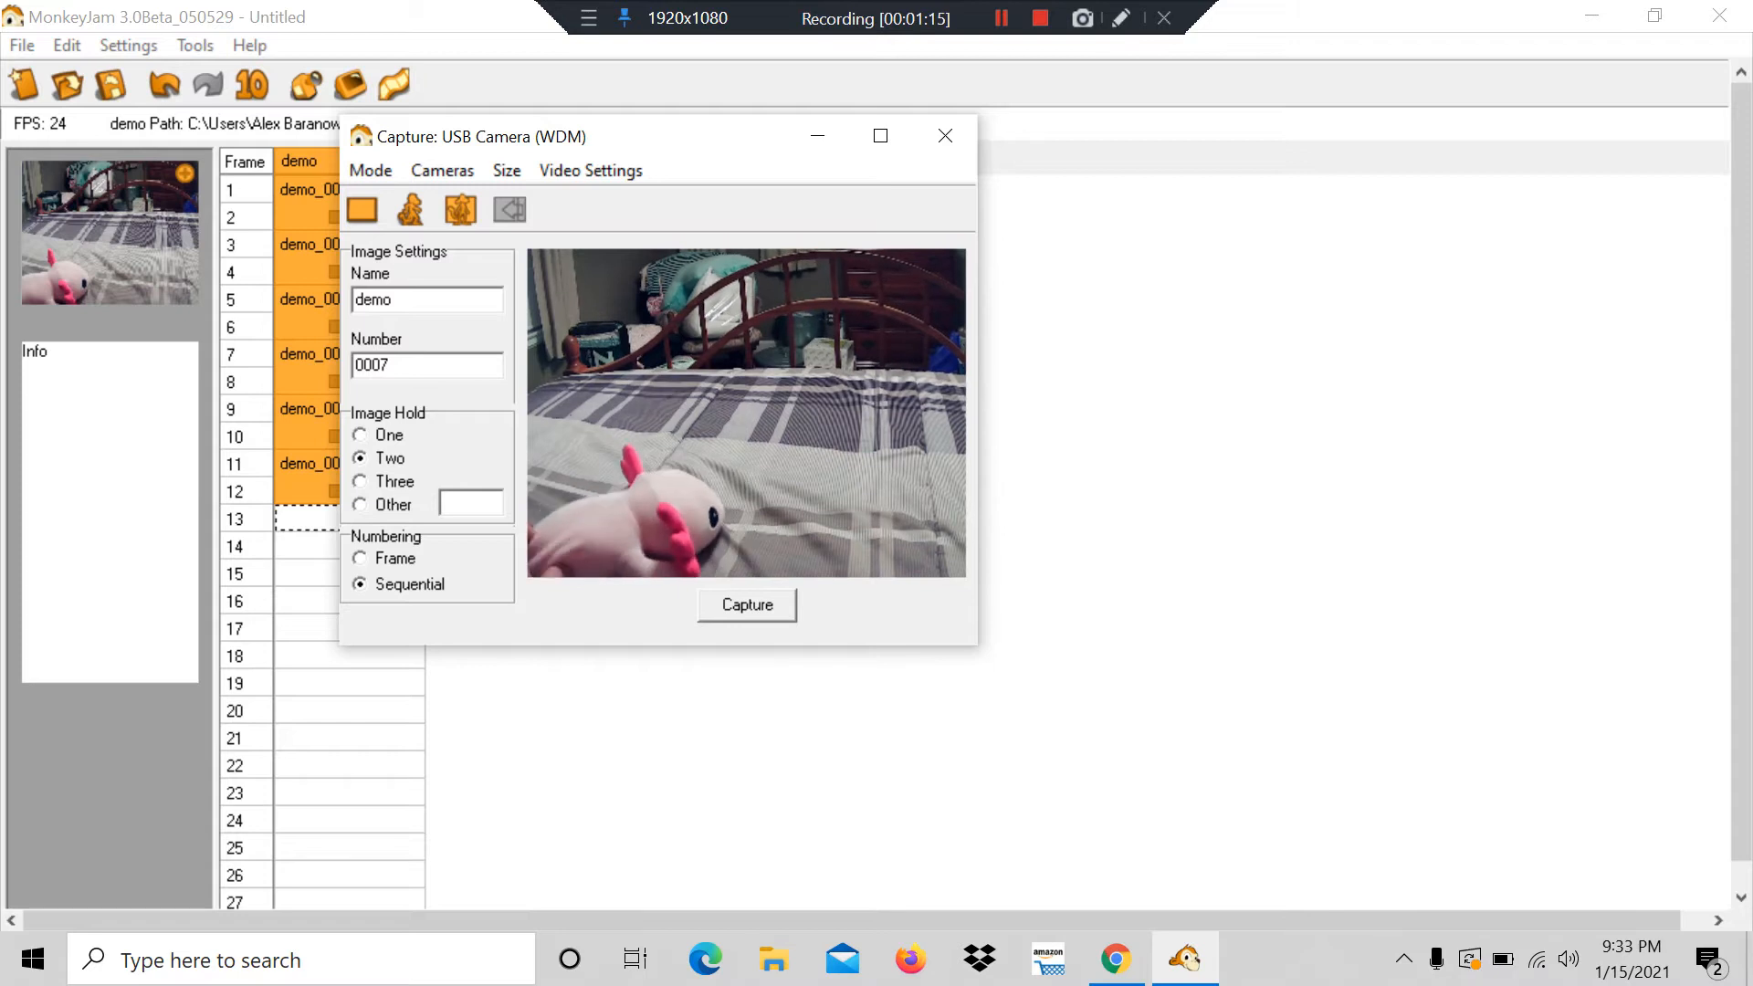
{"action": "left_click", "coordinate": [746, 605]}
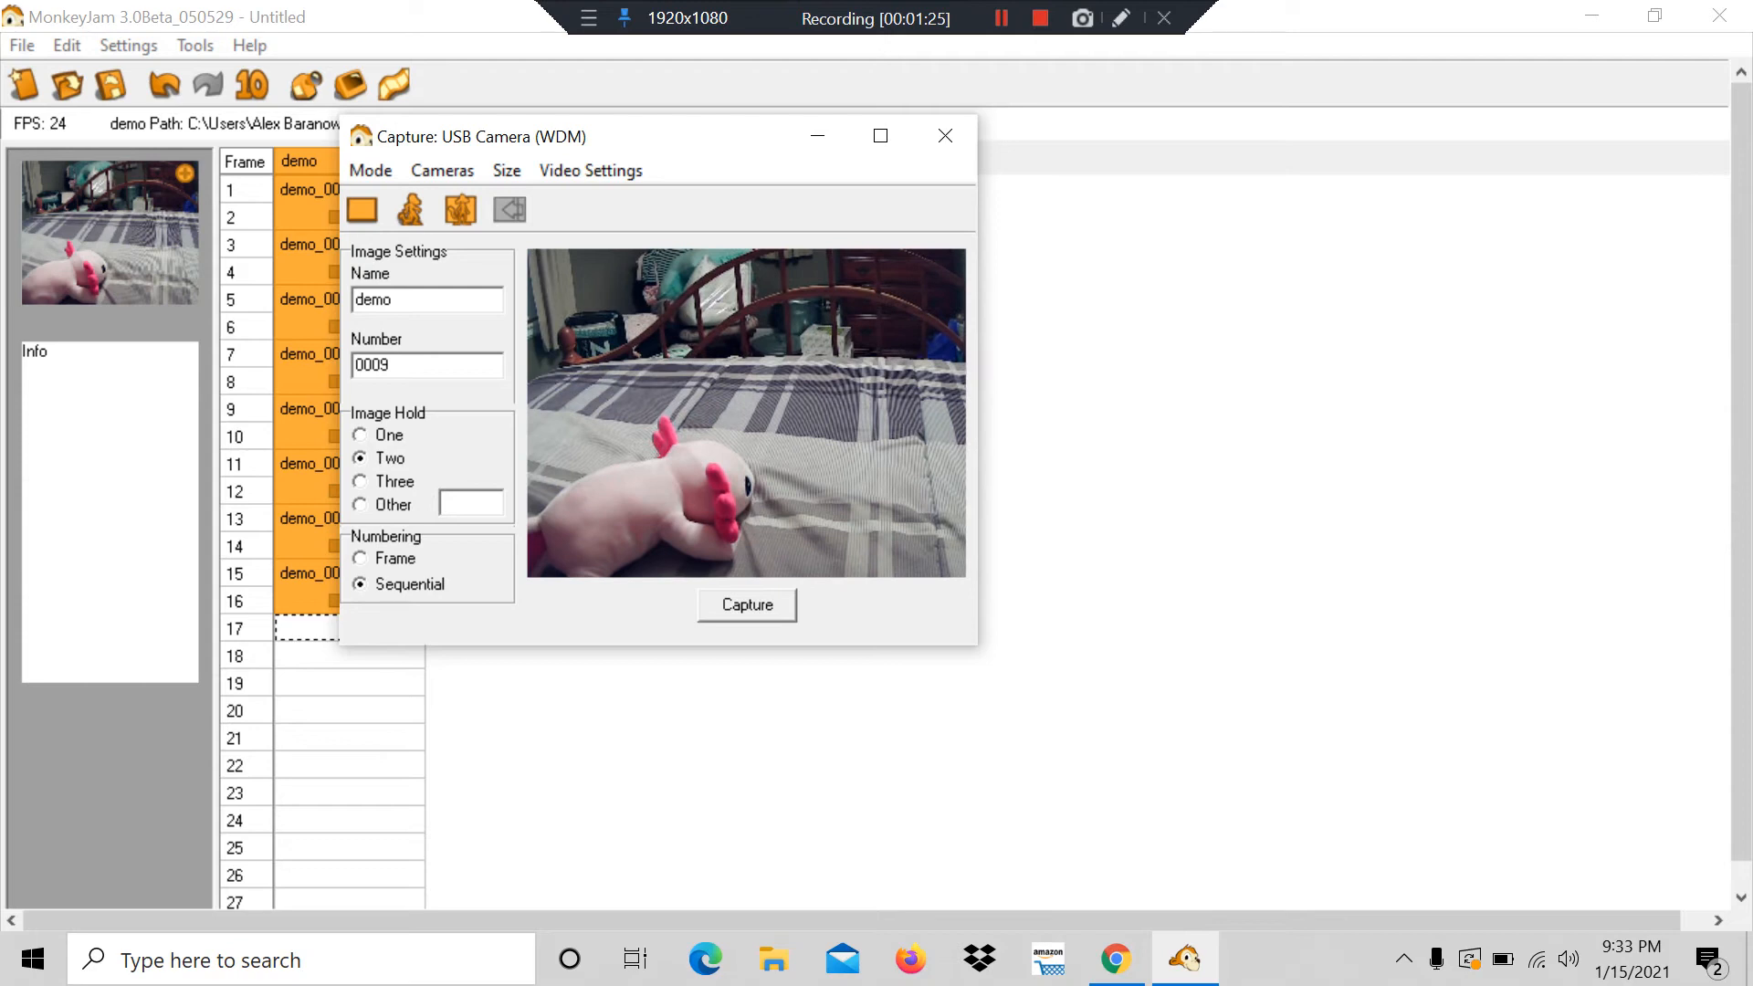
{"action": "key", "text": "Return"}
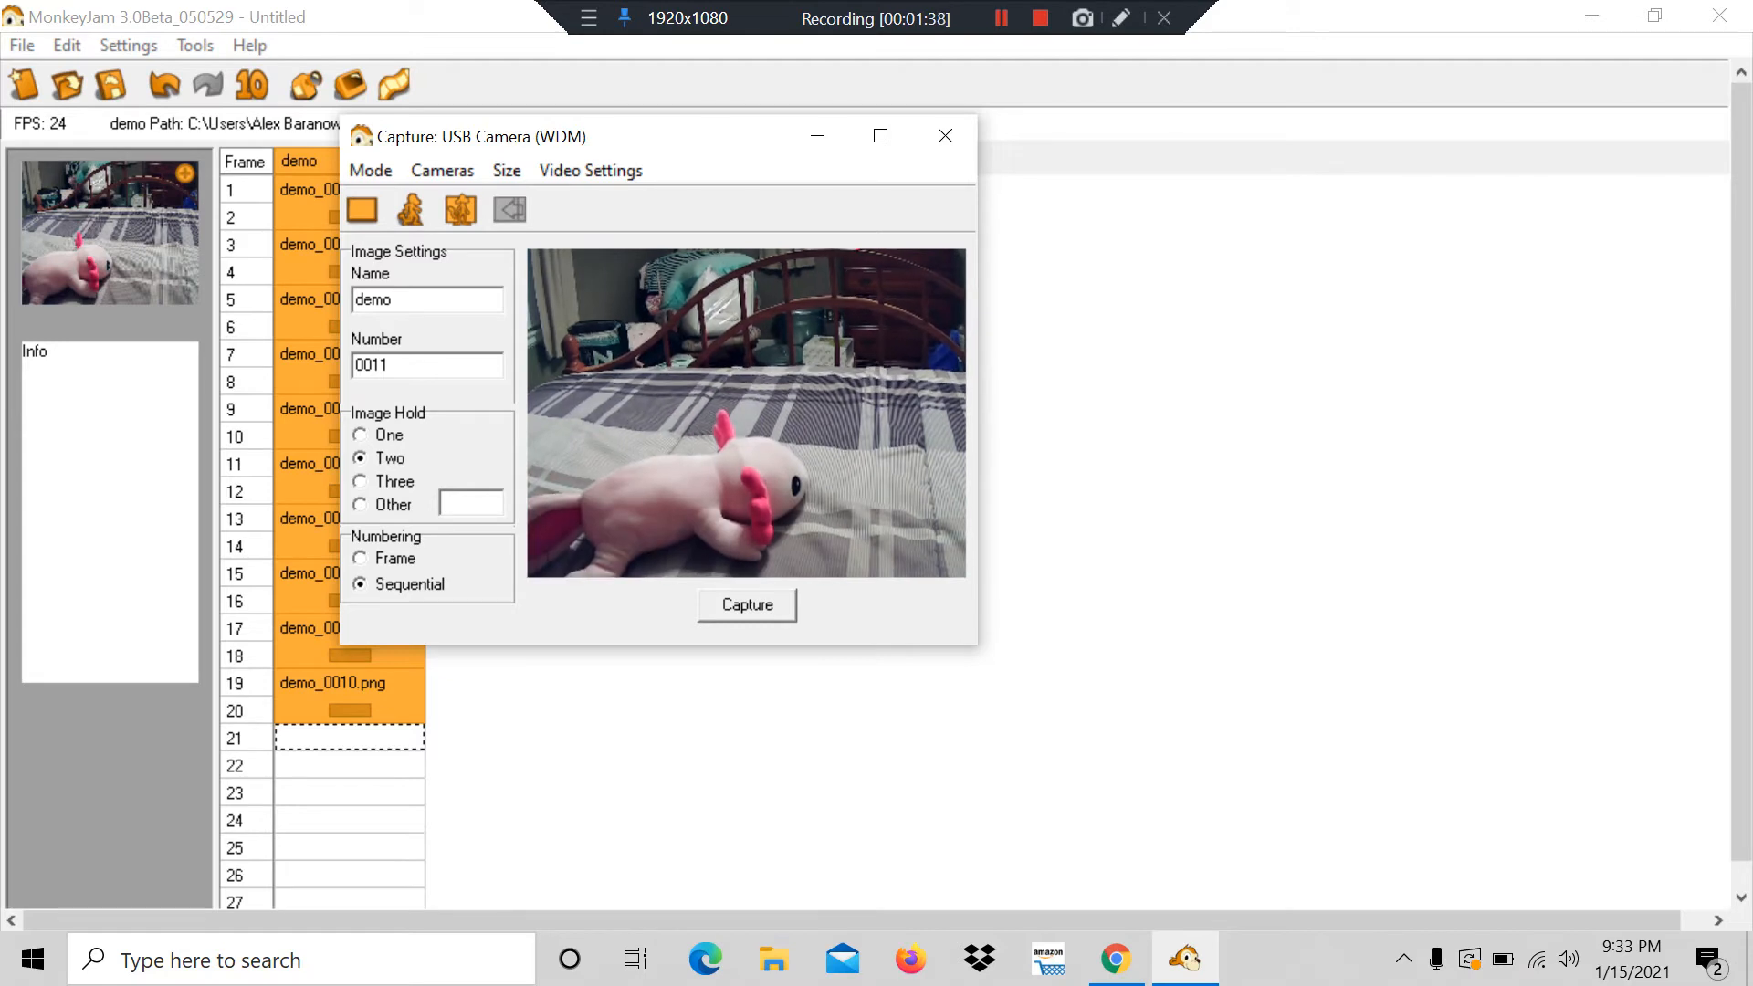
{"action": "key", "text": "space"}
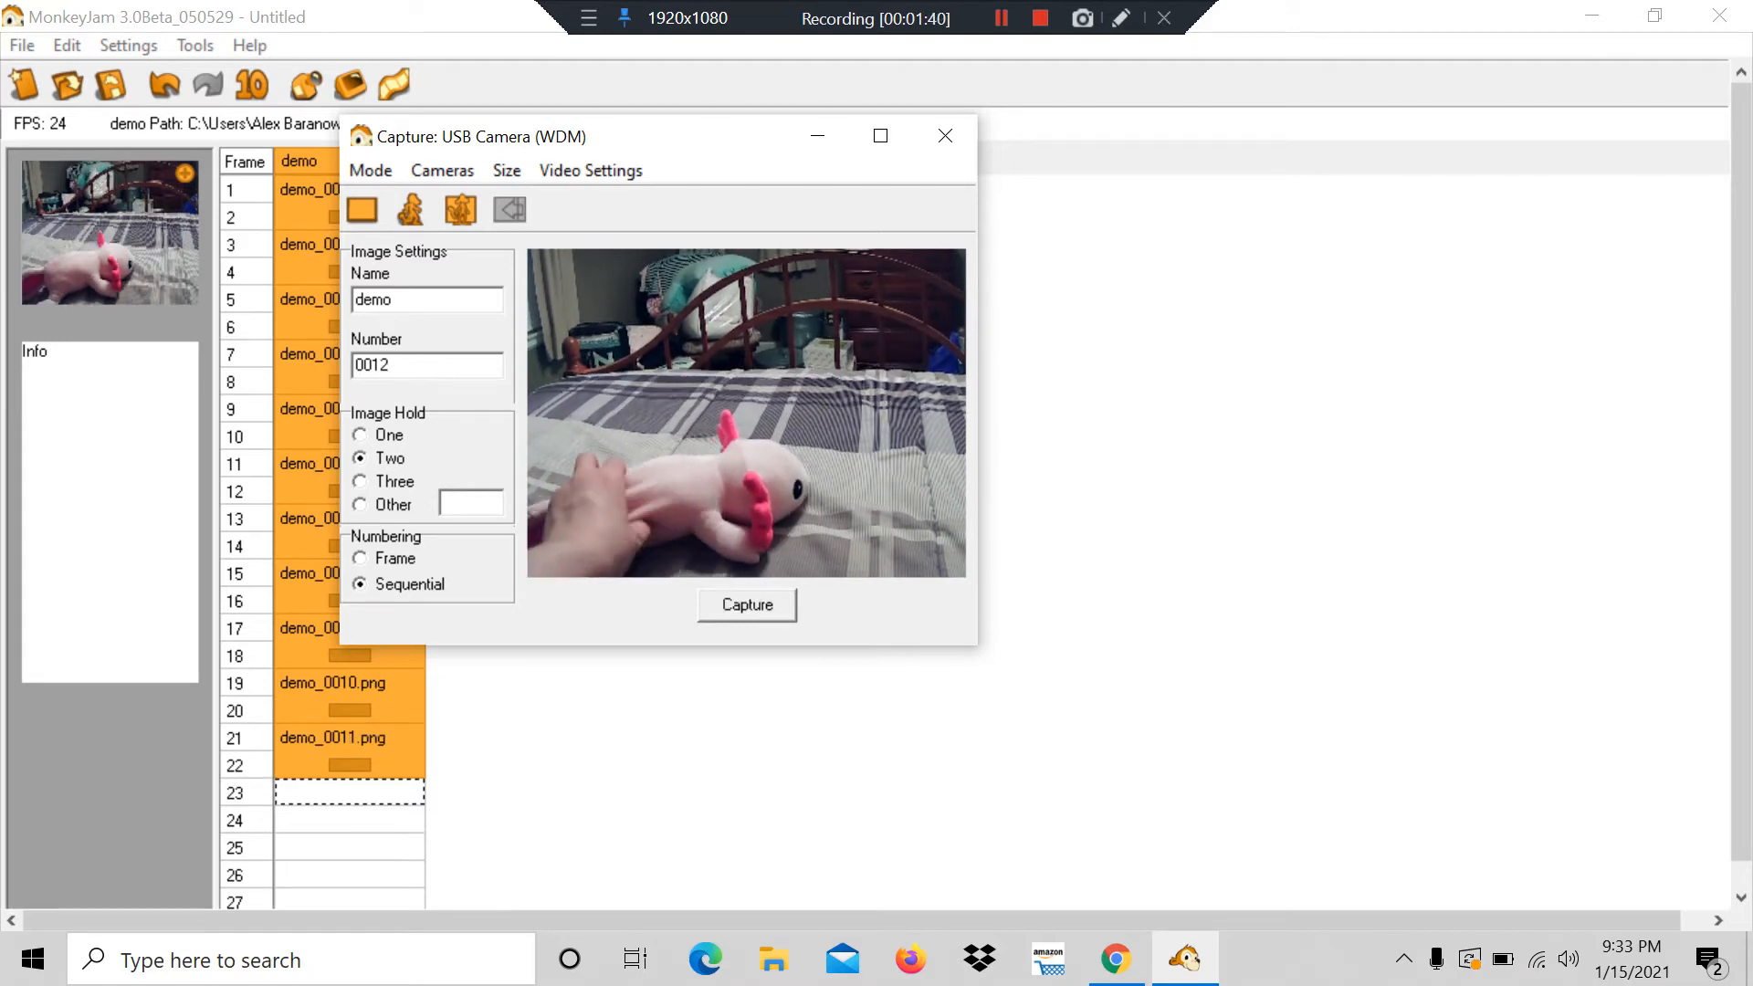
{"action": "key", "text": "space"}
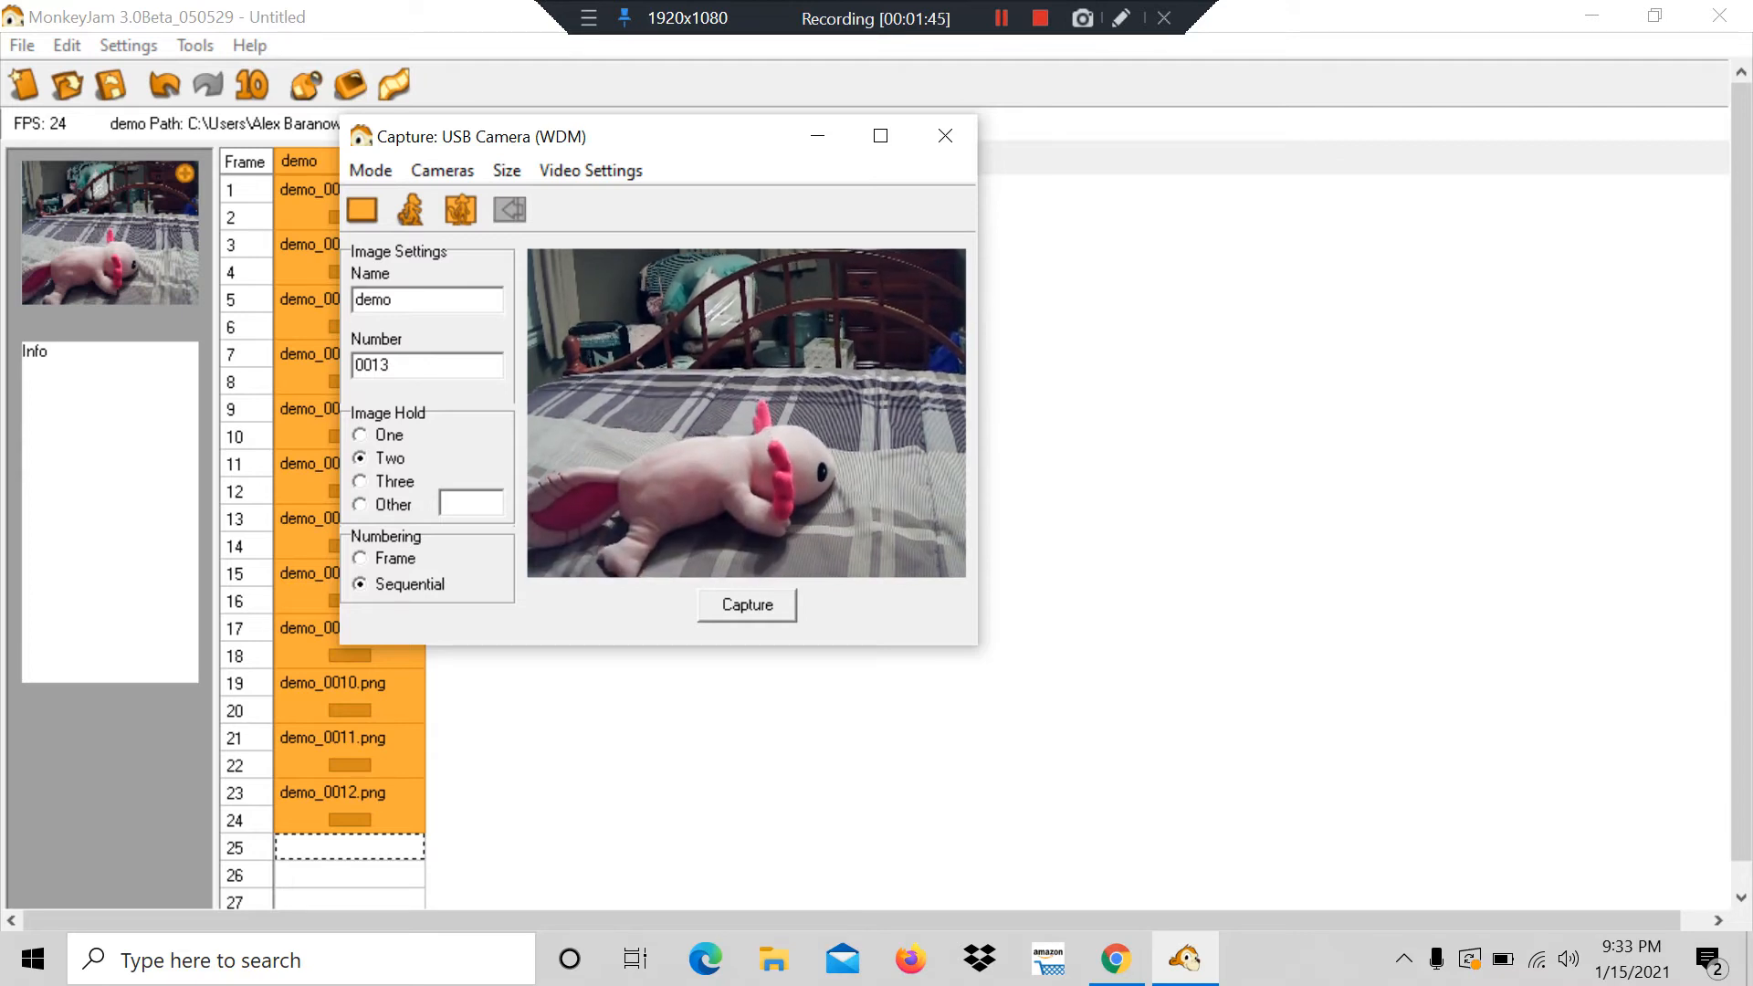
{"action": "key", "text": "space"}
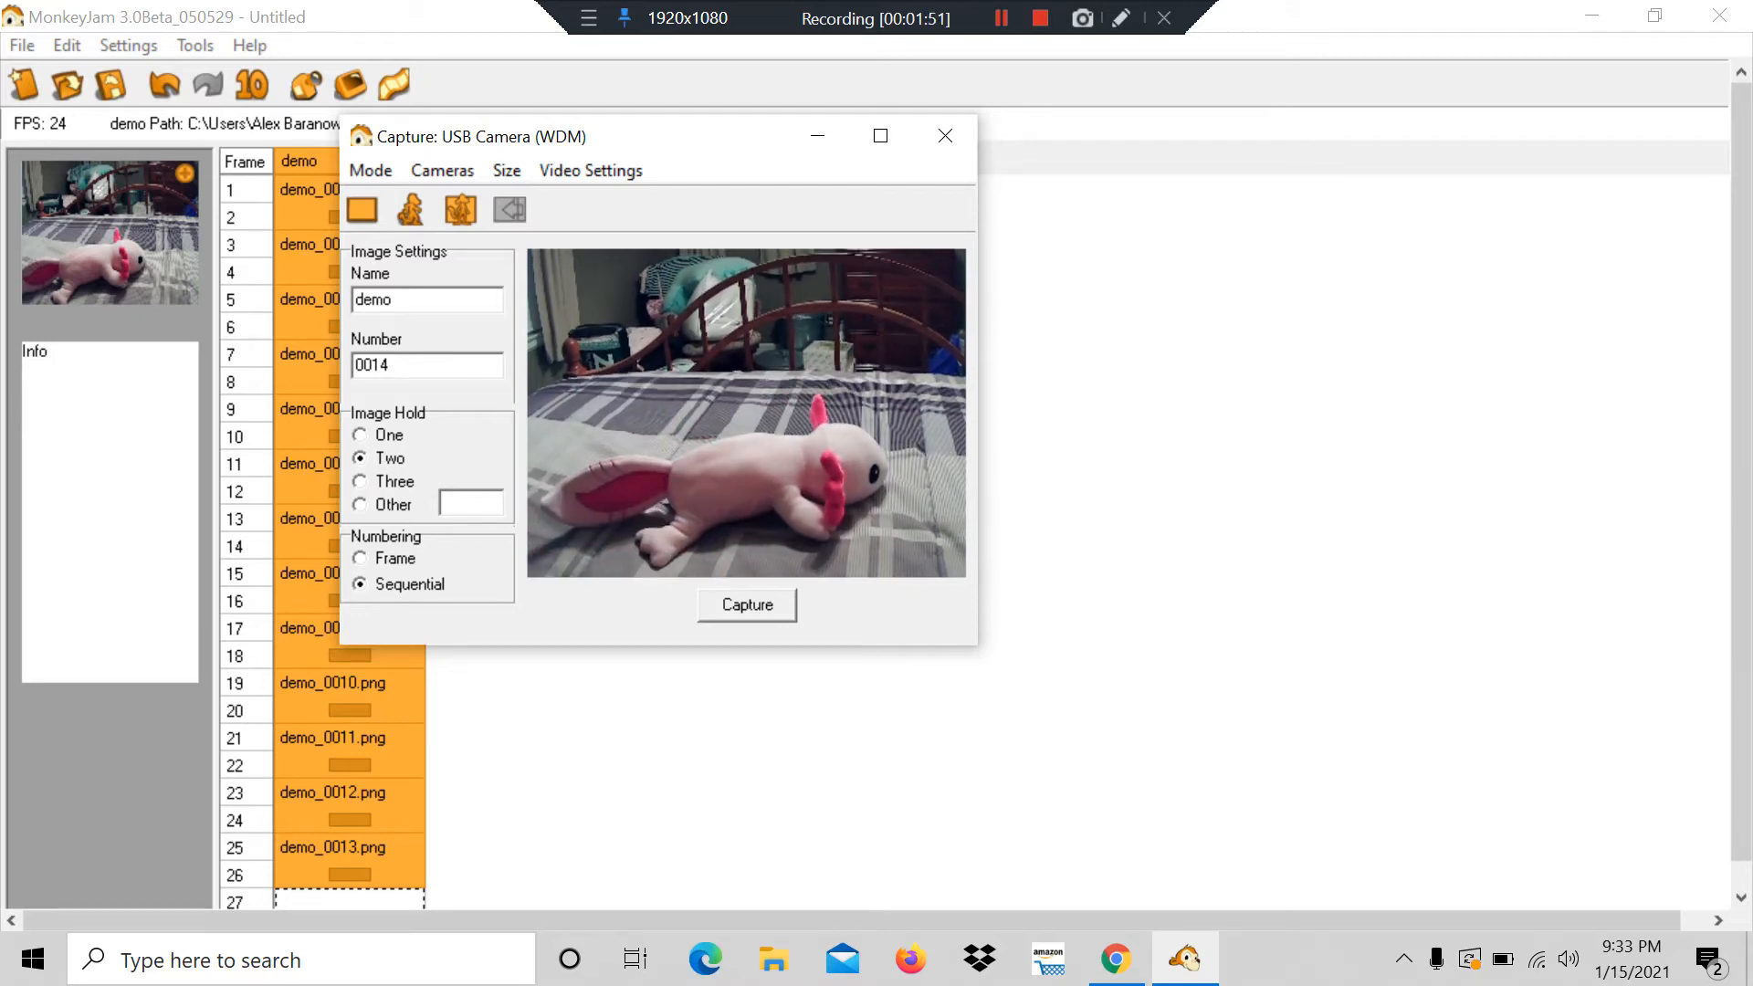
{"action": "key", "text": "Return"}
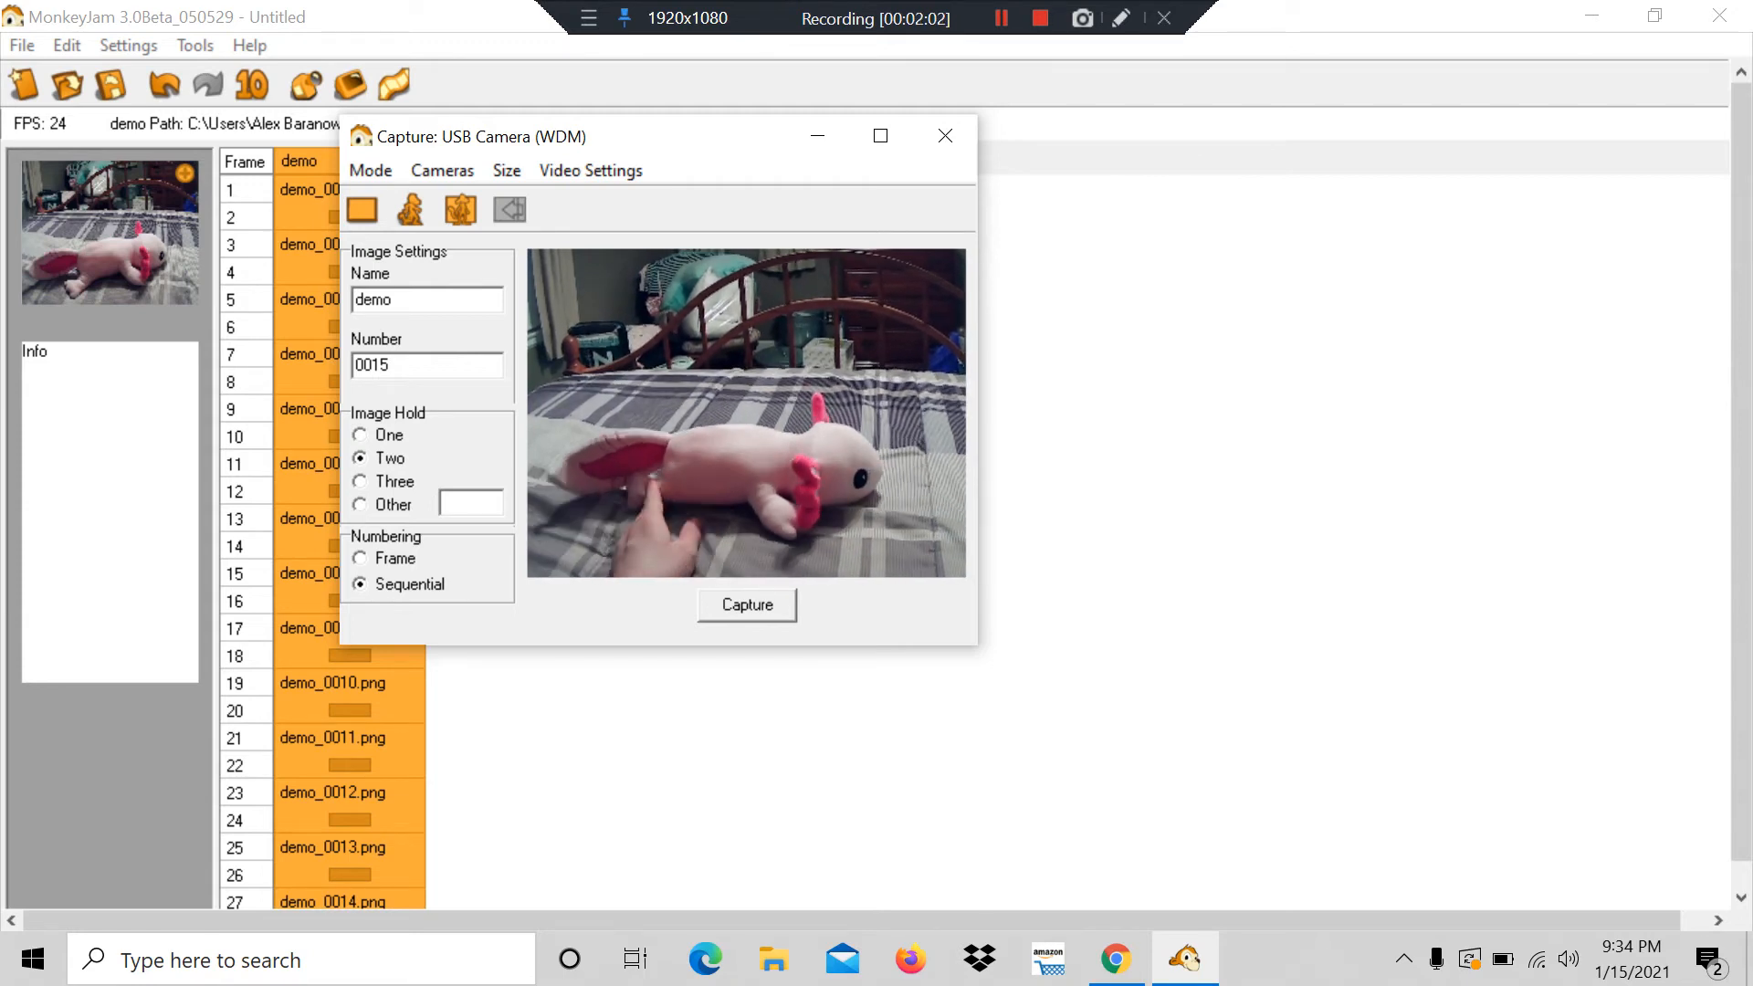
Step: Capture successive images of the pink axolotl toy turning to face the camera on the bed
{"action": "key", "text": "space"}
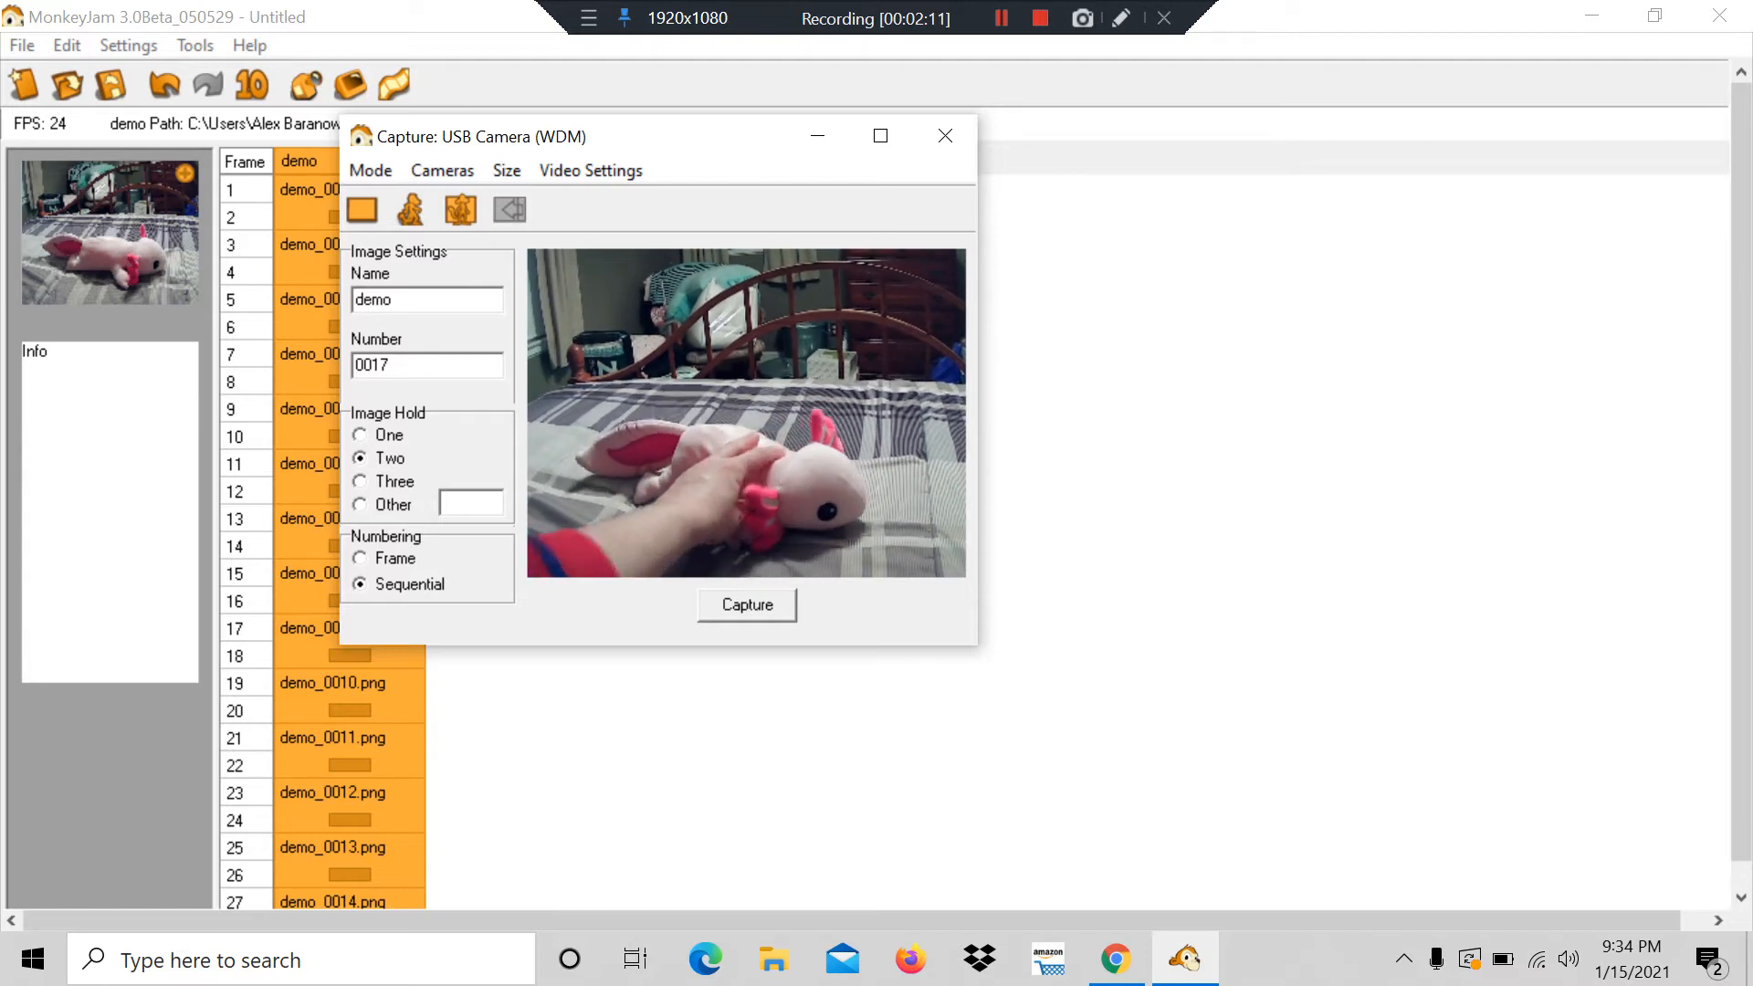
{"action": "key", "text": "space"}
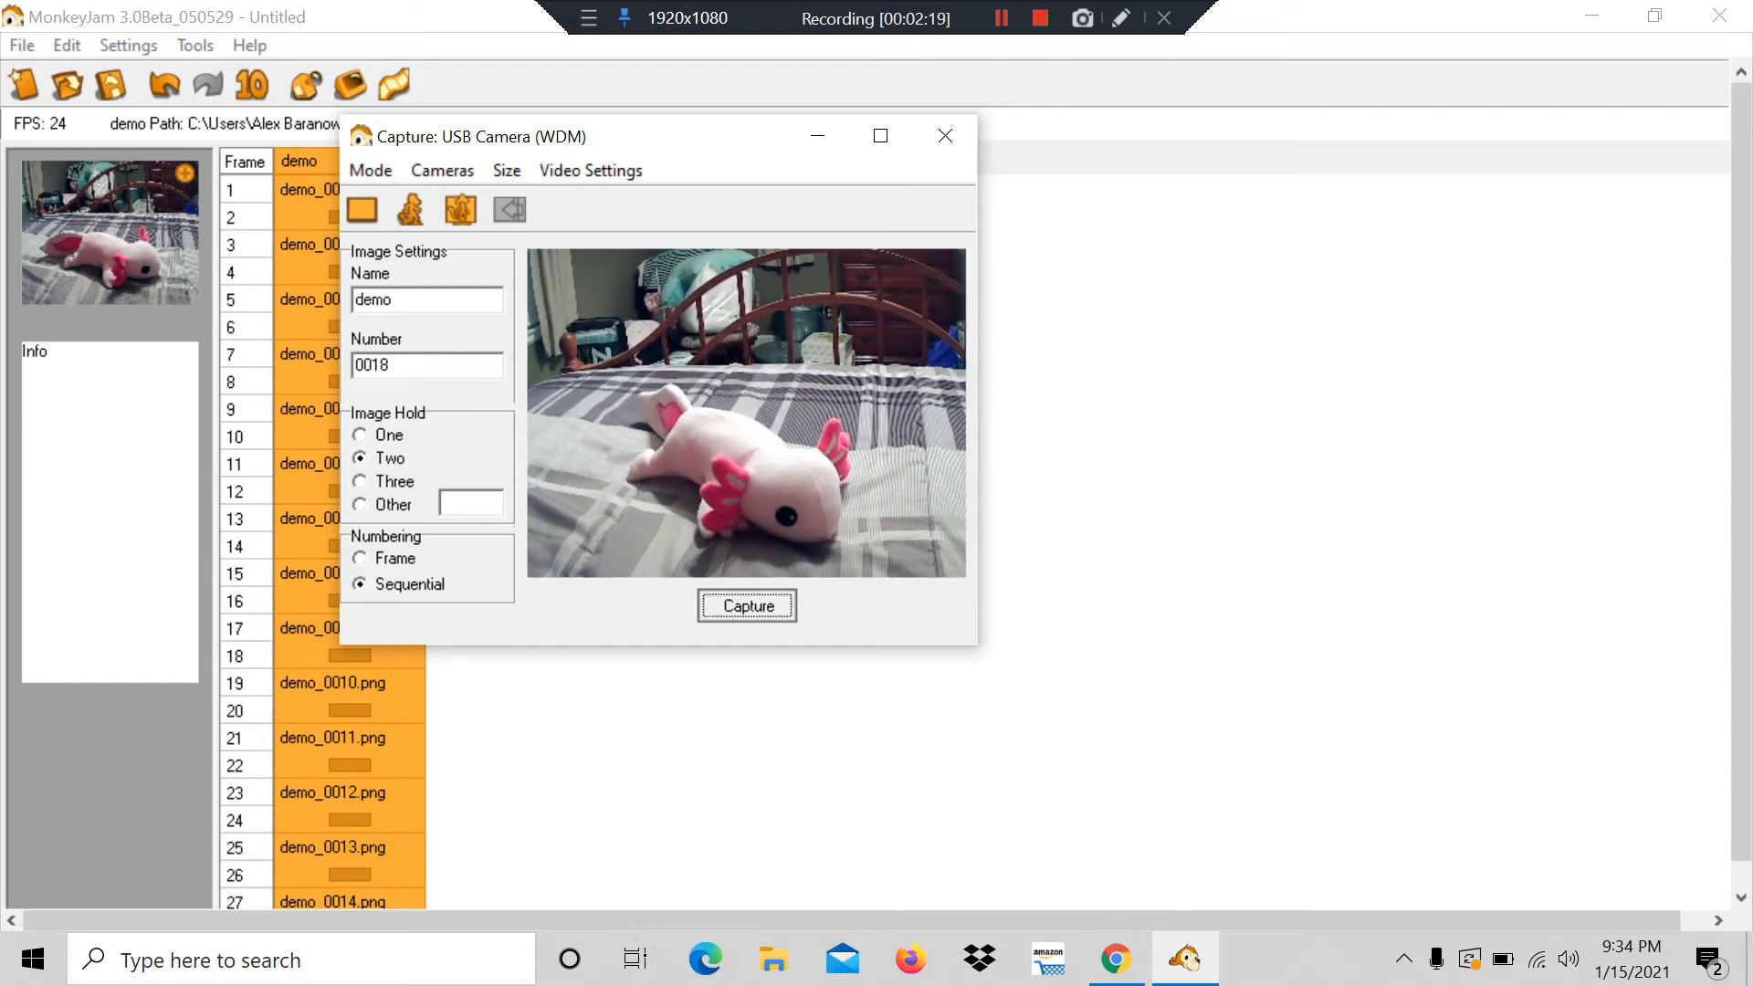
{"action": "key", "text": "space"}
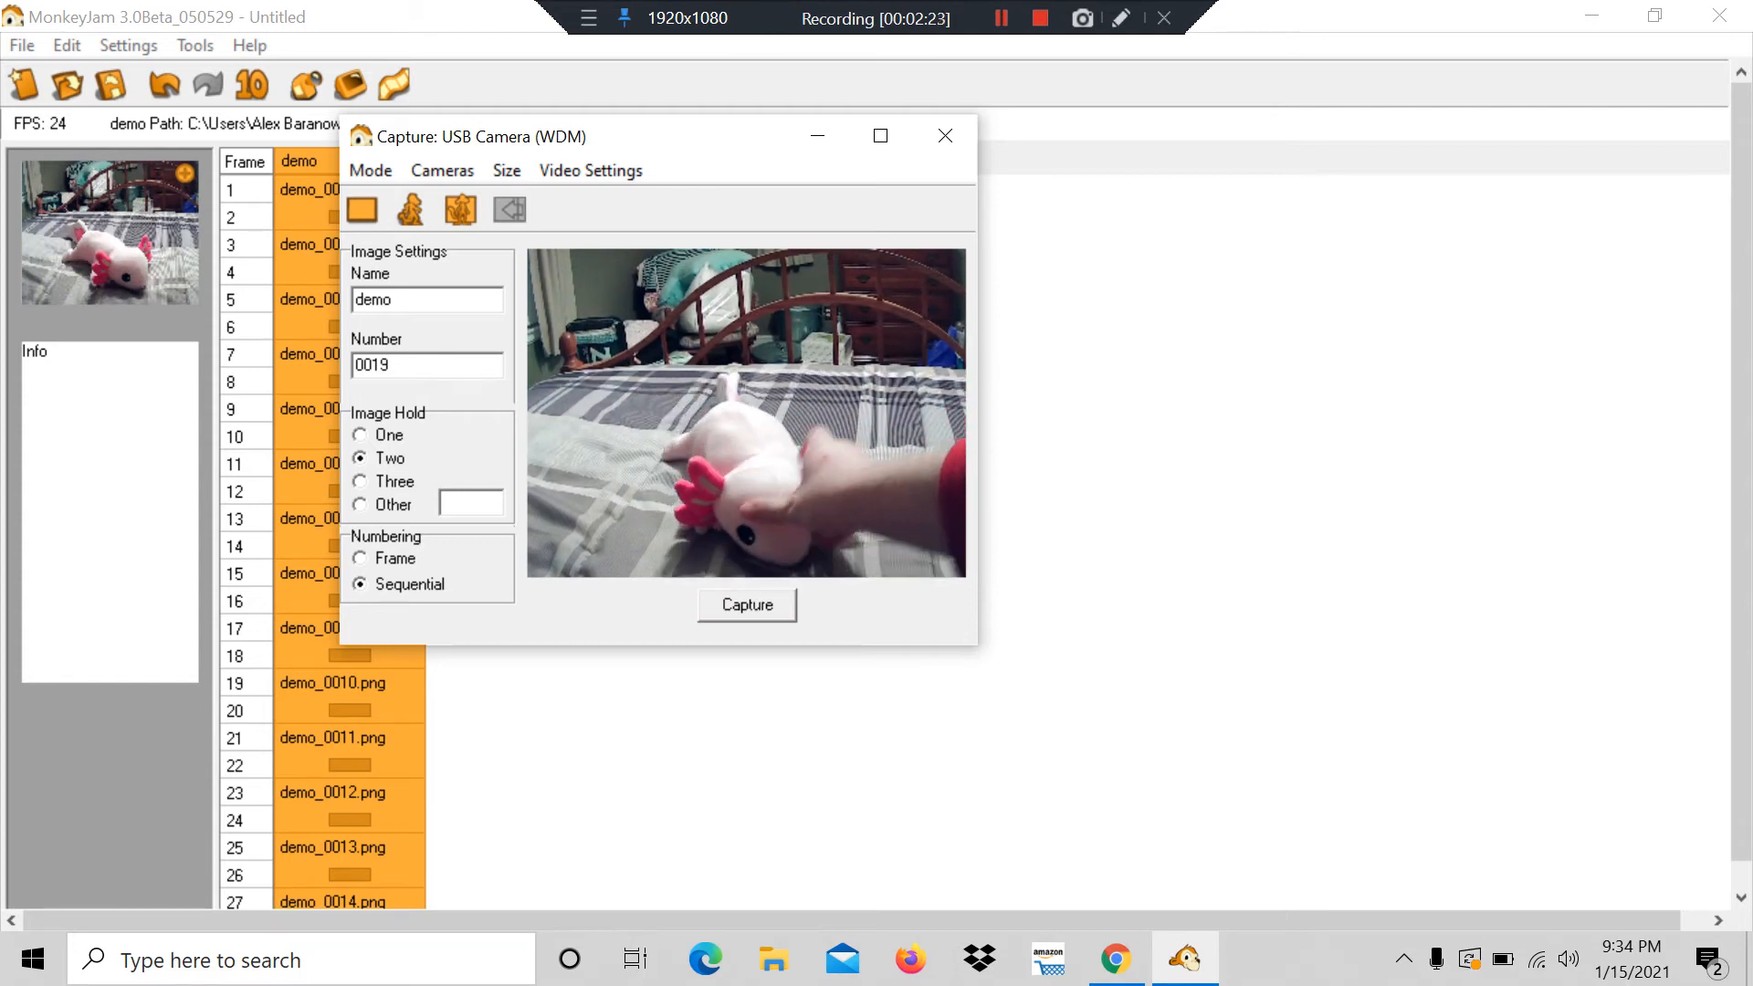
{"action": "key", "text": "space"}
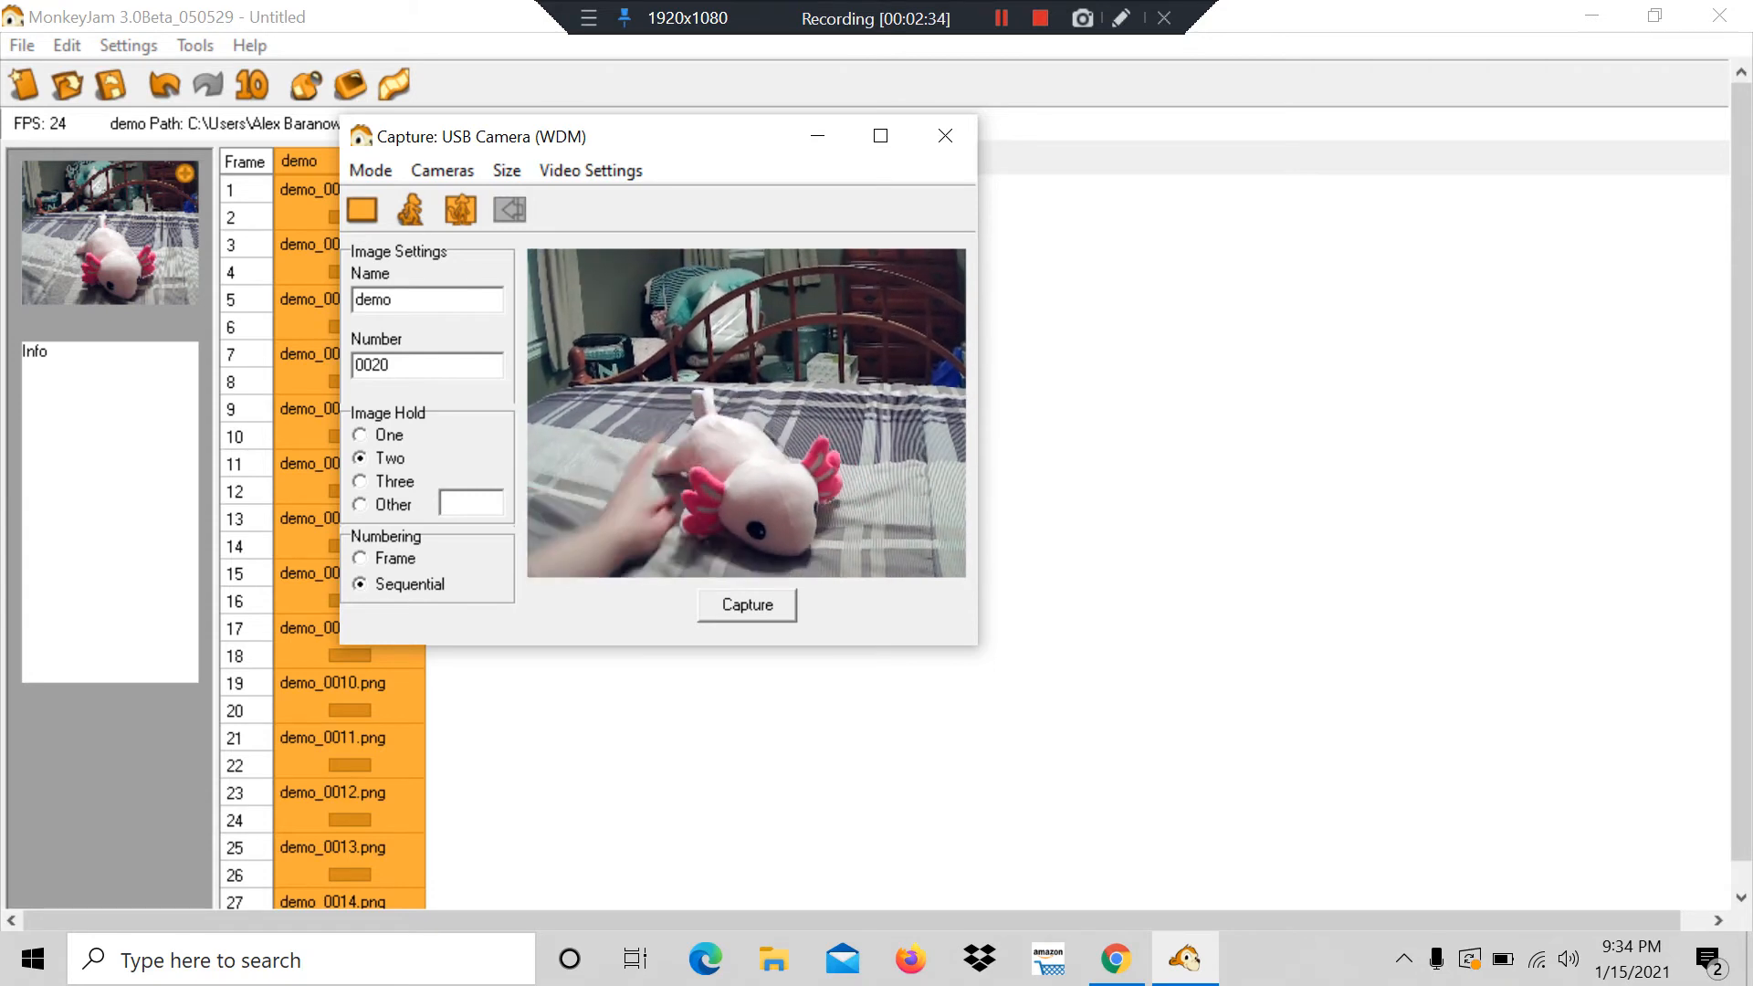
{"action": "key", "text": "Return"}
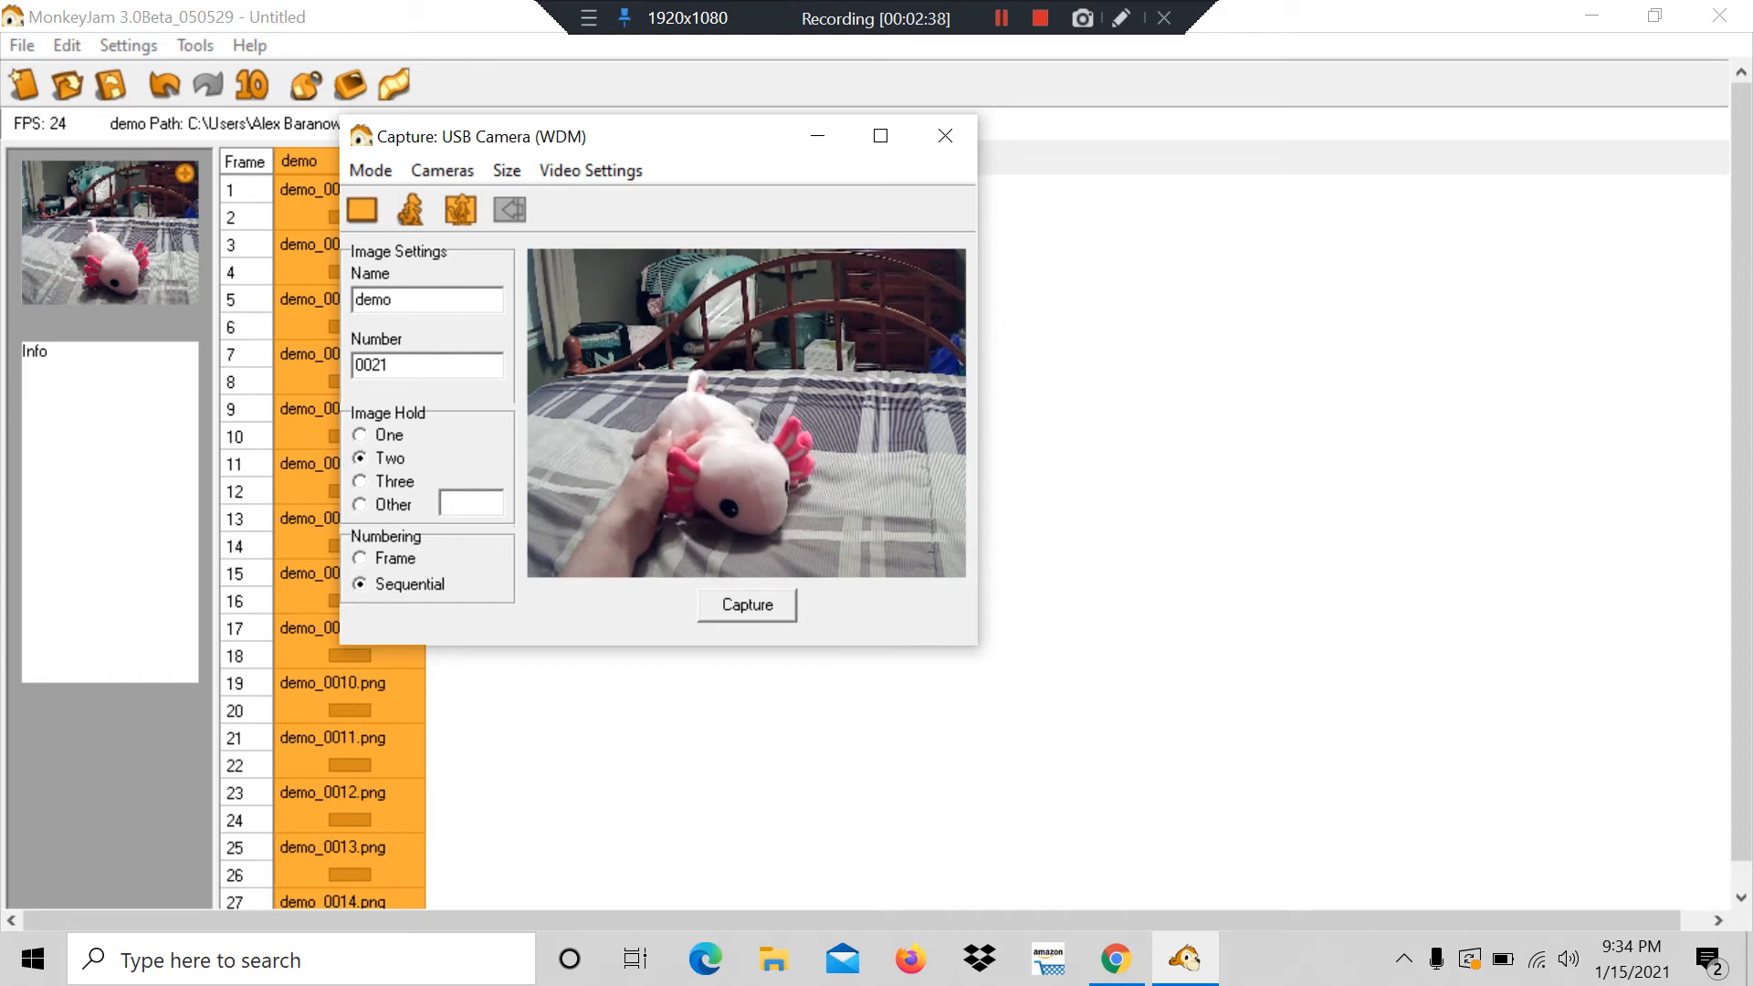
{"action": "key", "text": "Return"}
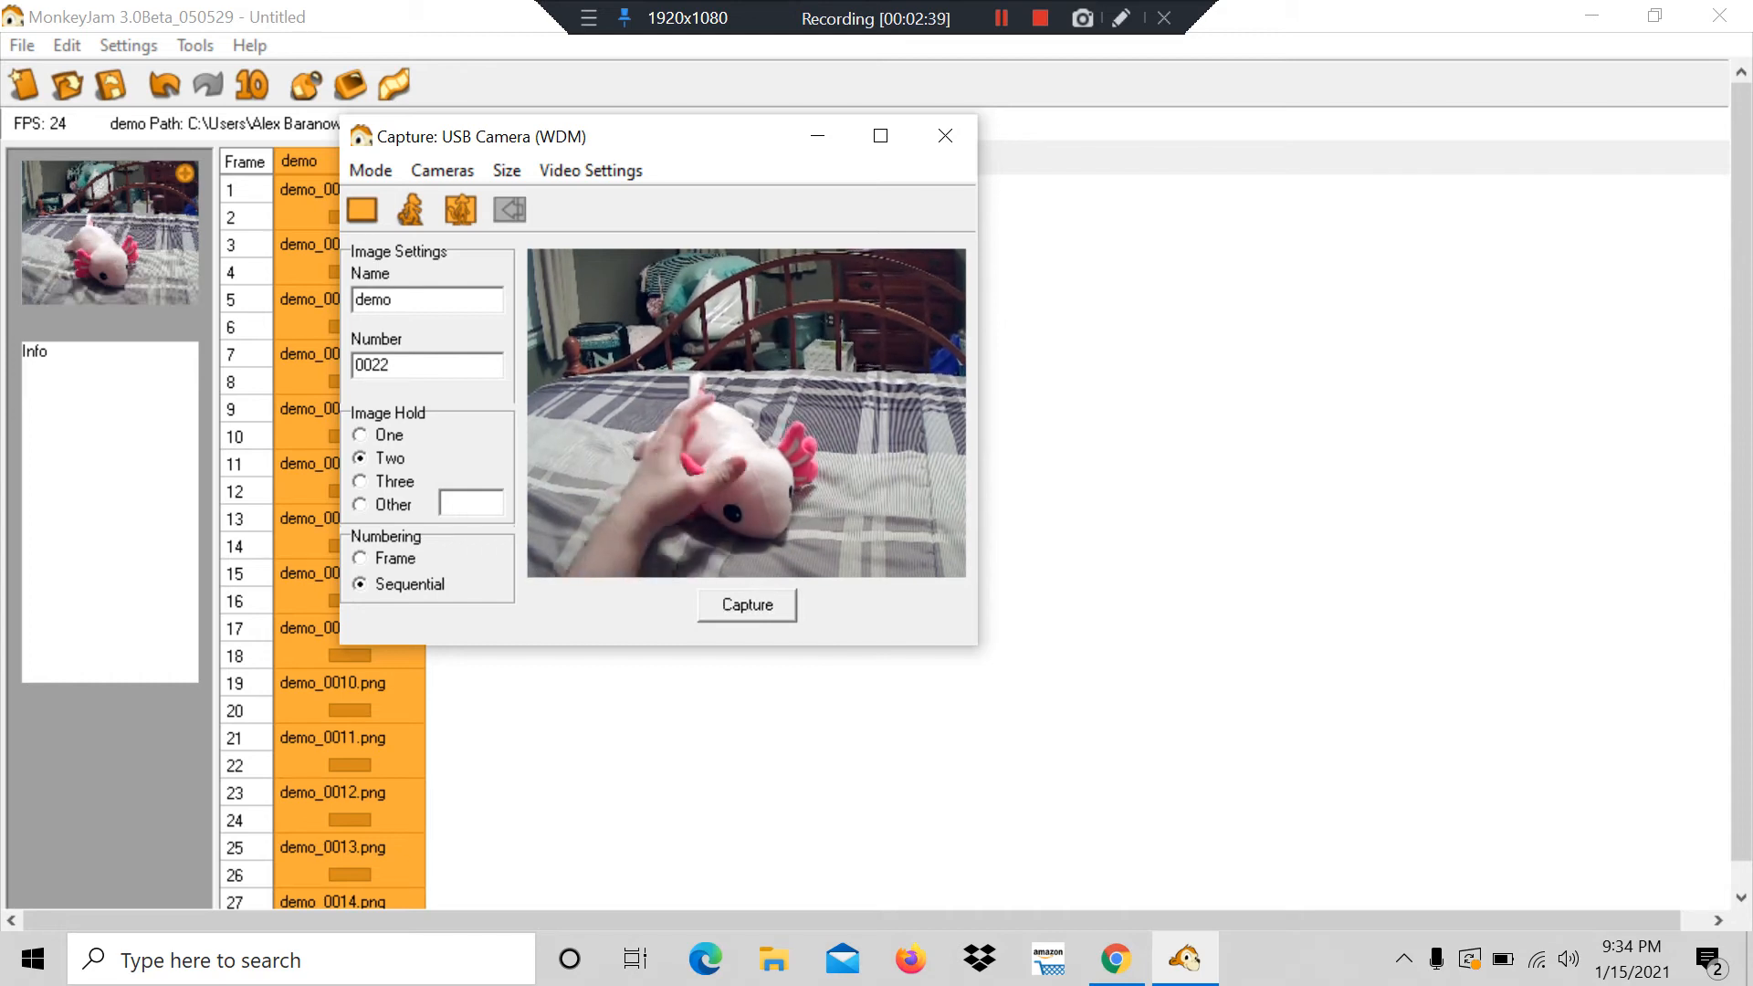
{"action": "key", "text": "Return"}
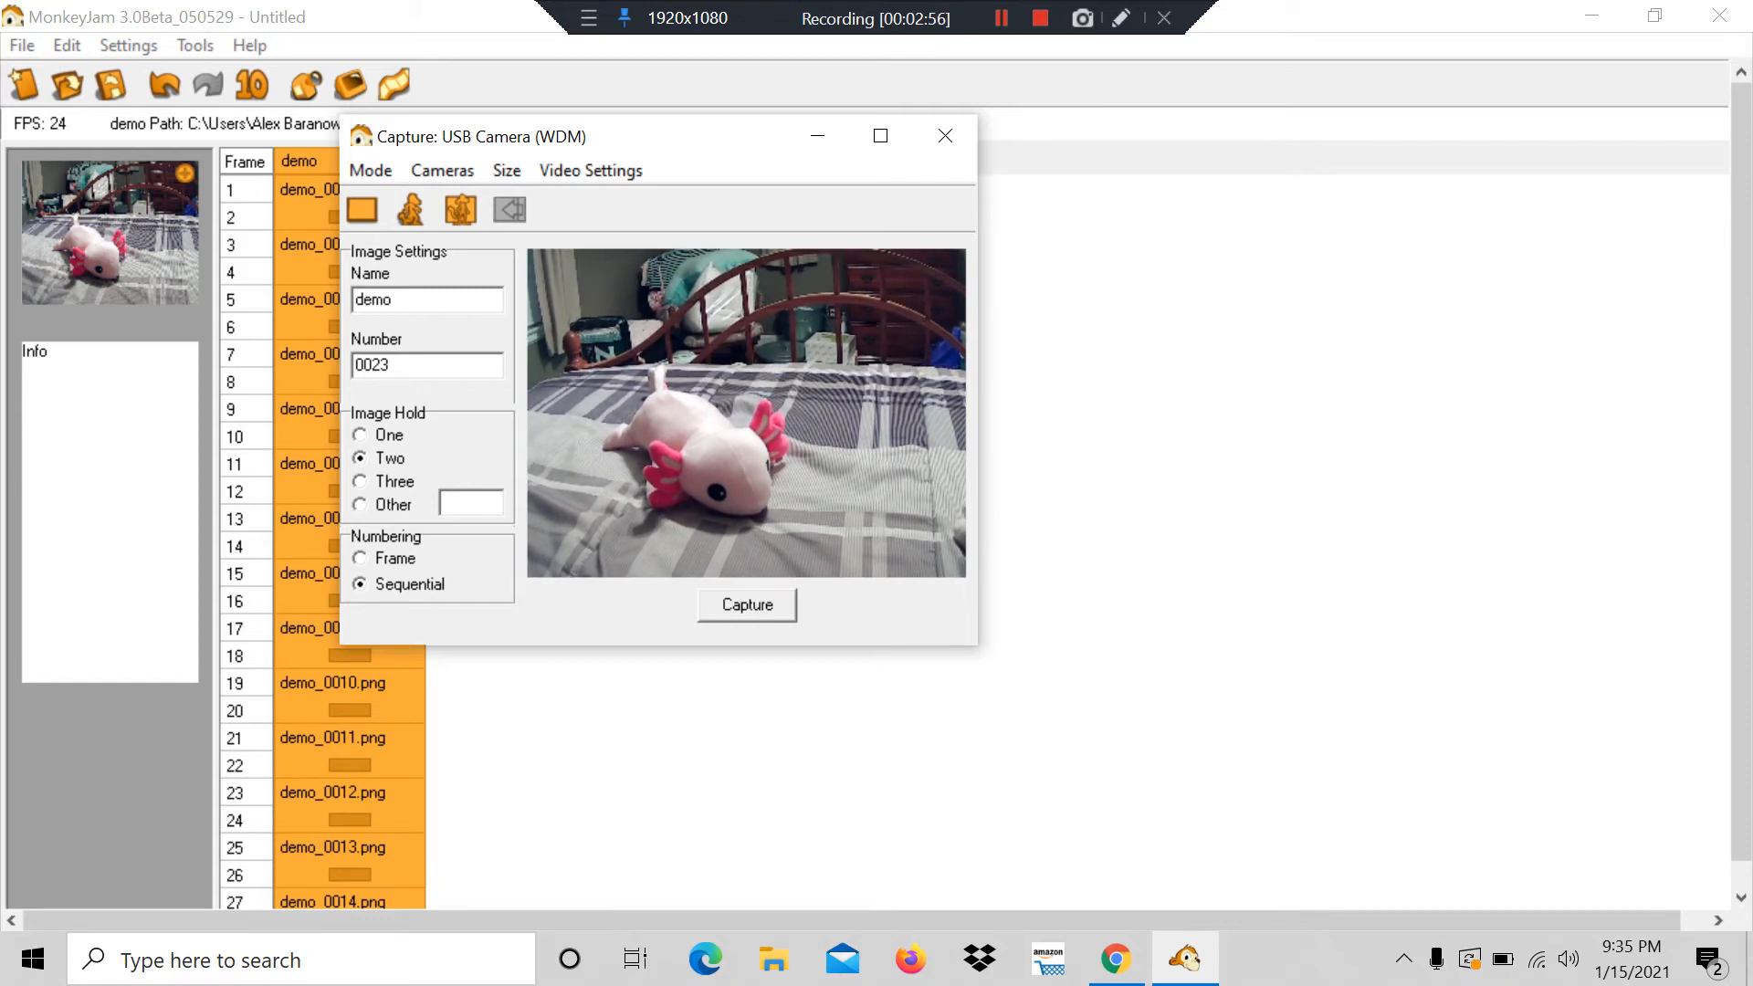
Step: Capture successive images of the white stuffed toy entering from the shot's right edge, and close the capture window
{"action": "key", "text": "space"}
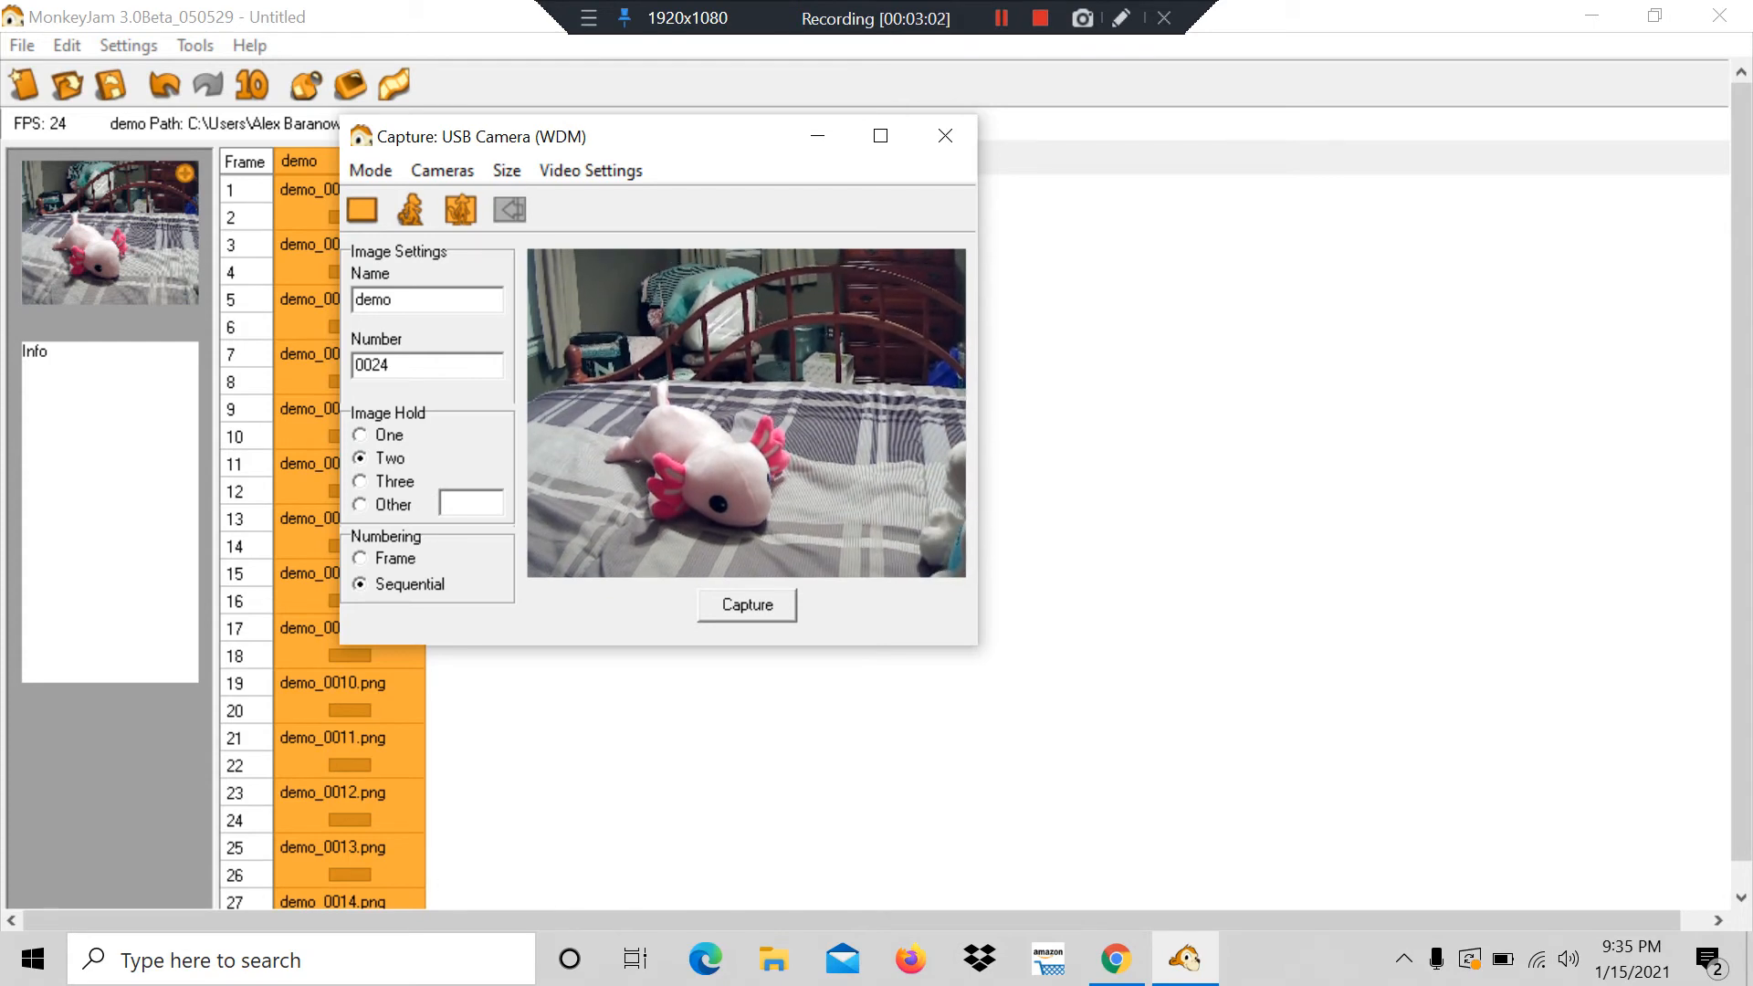
{"action": "key", "text": "space"}
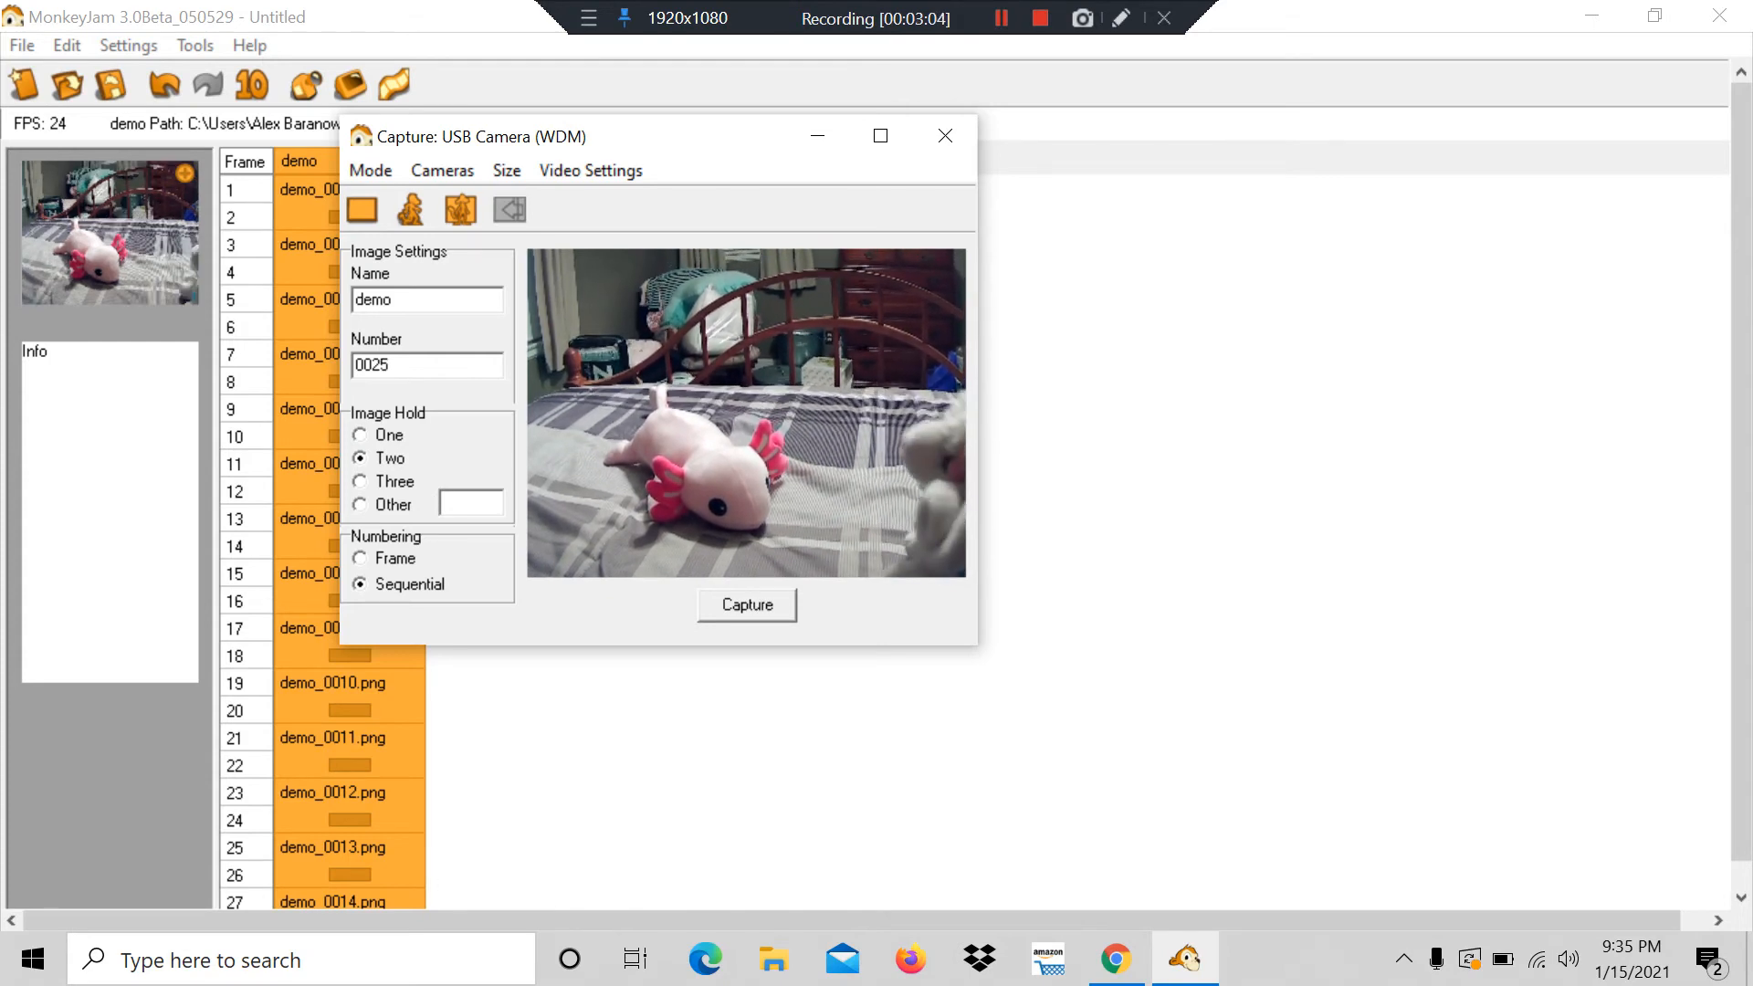
{"action": "key", "text": "space"}
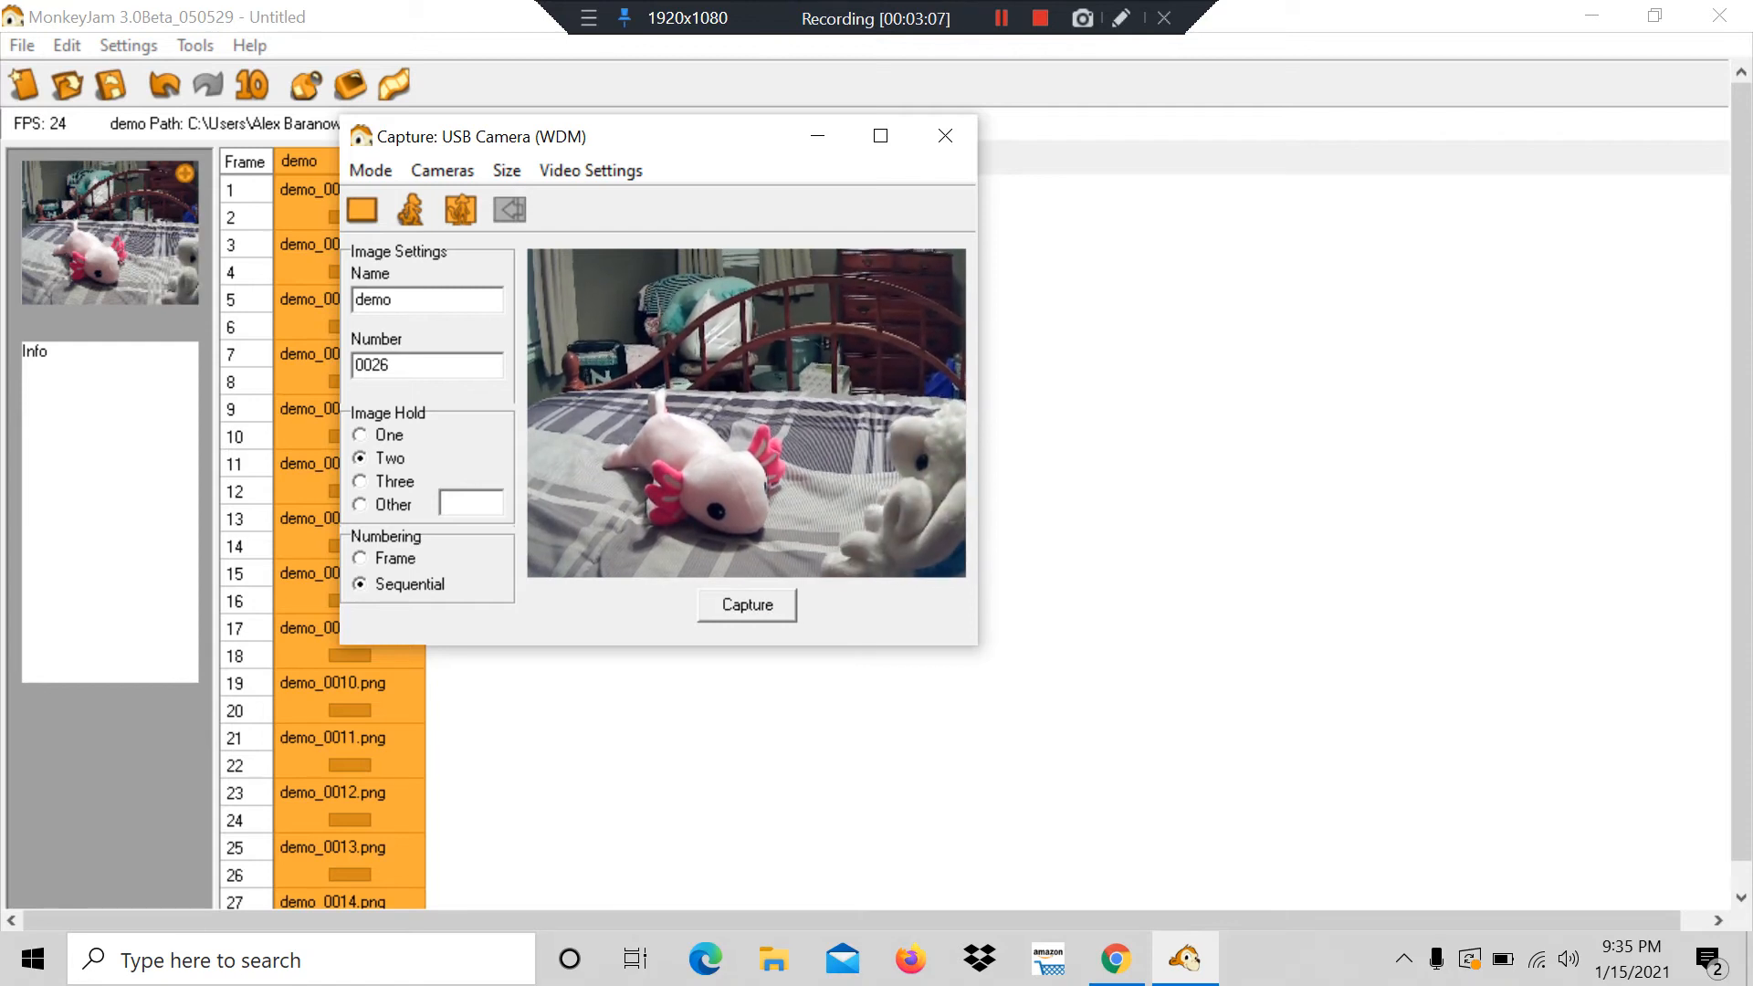
{"action": "key", "text": "space"}
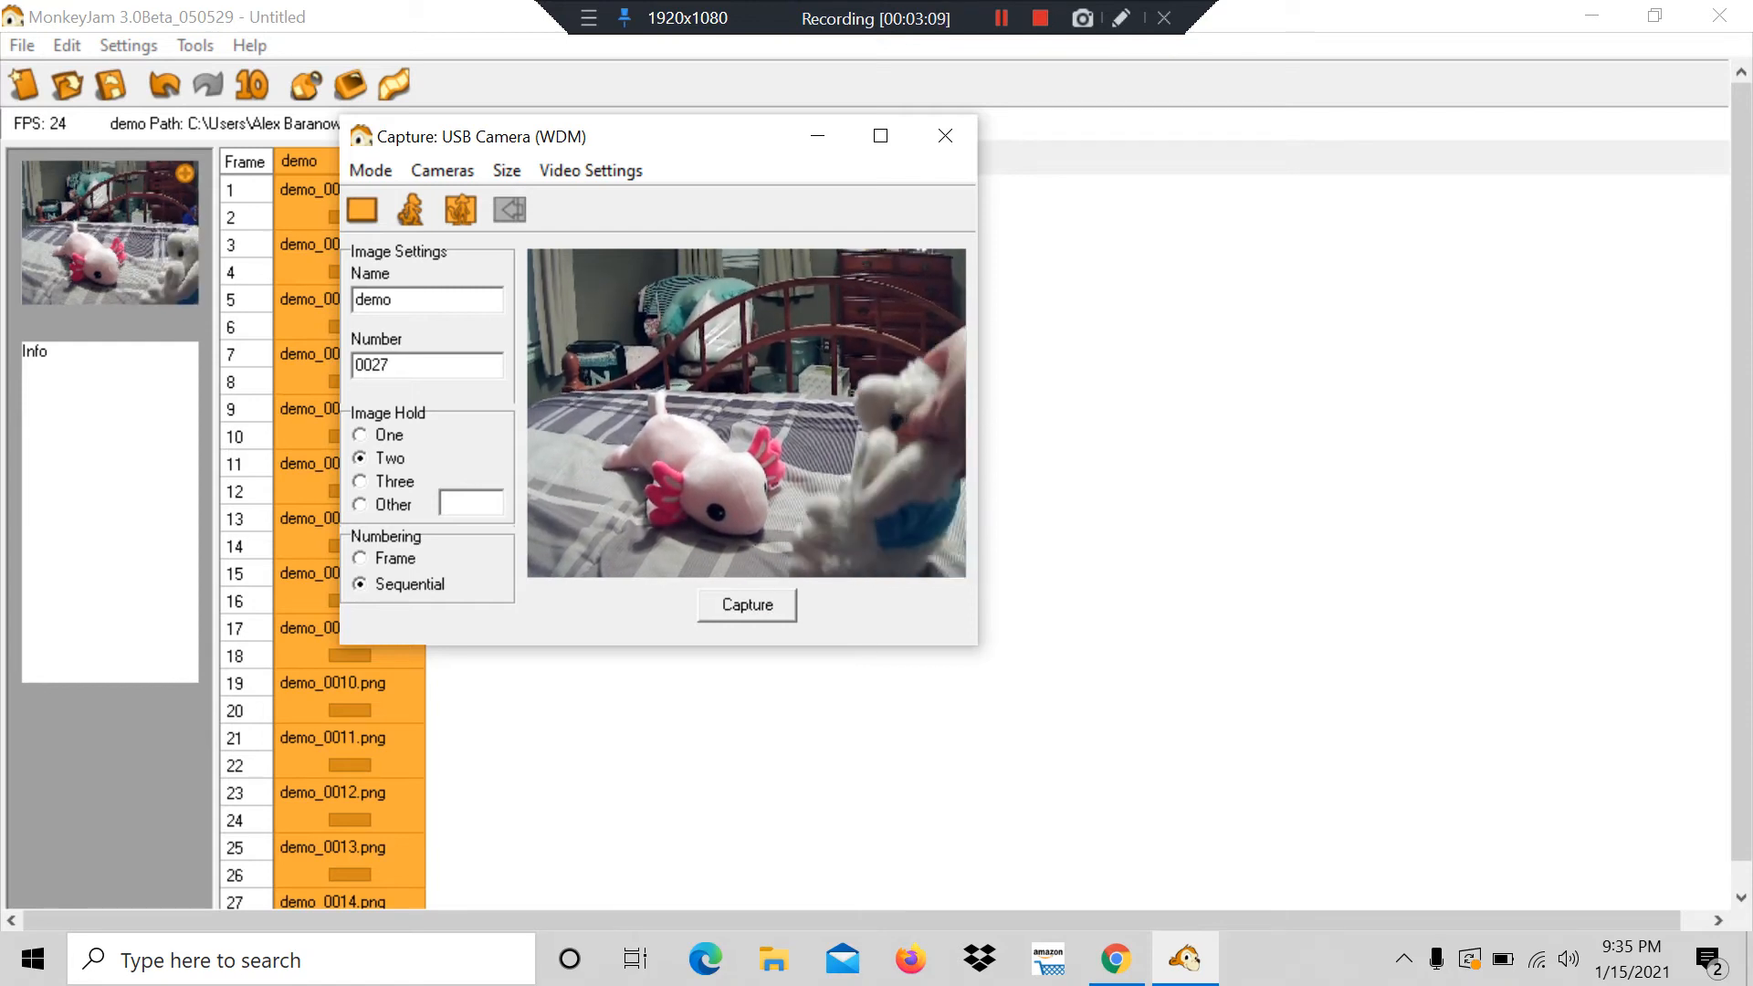
{"action": "key", "text": "space"}
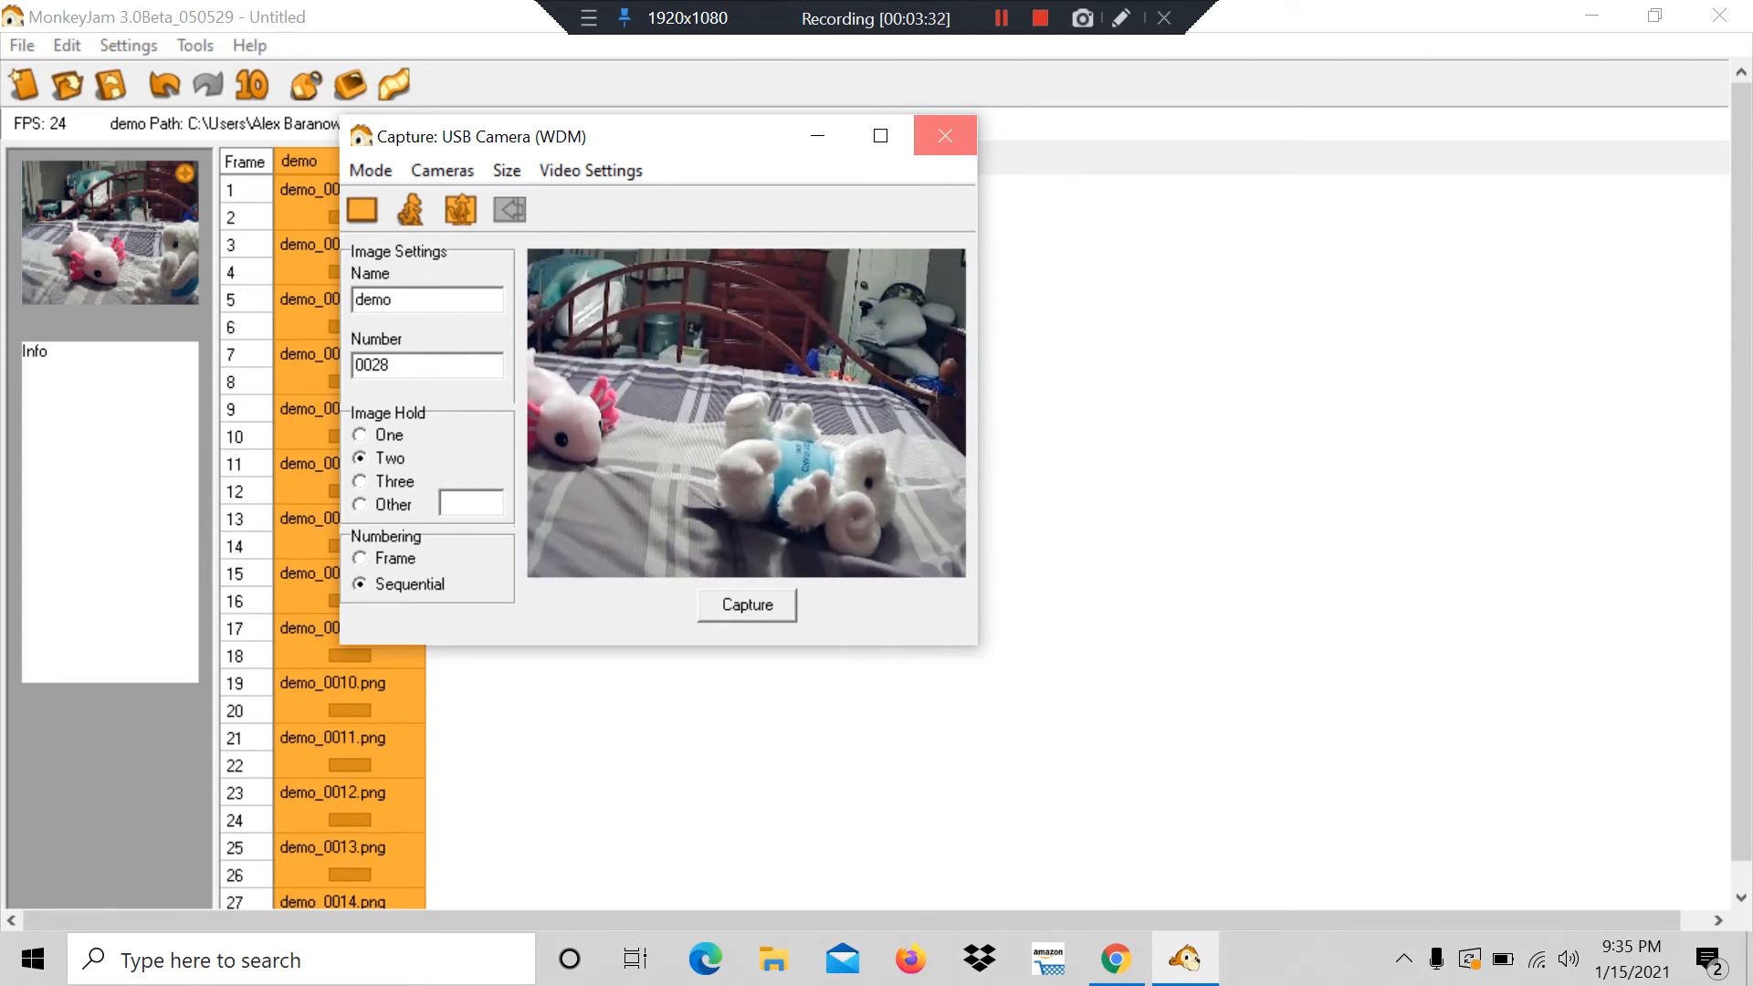
{"action": "left_click", "coordinate": [945, 142]}
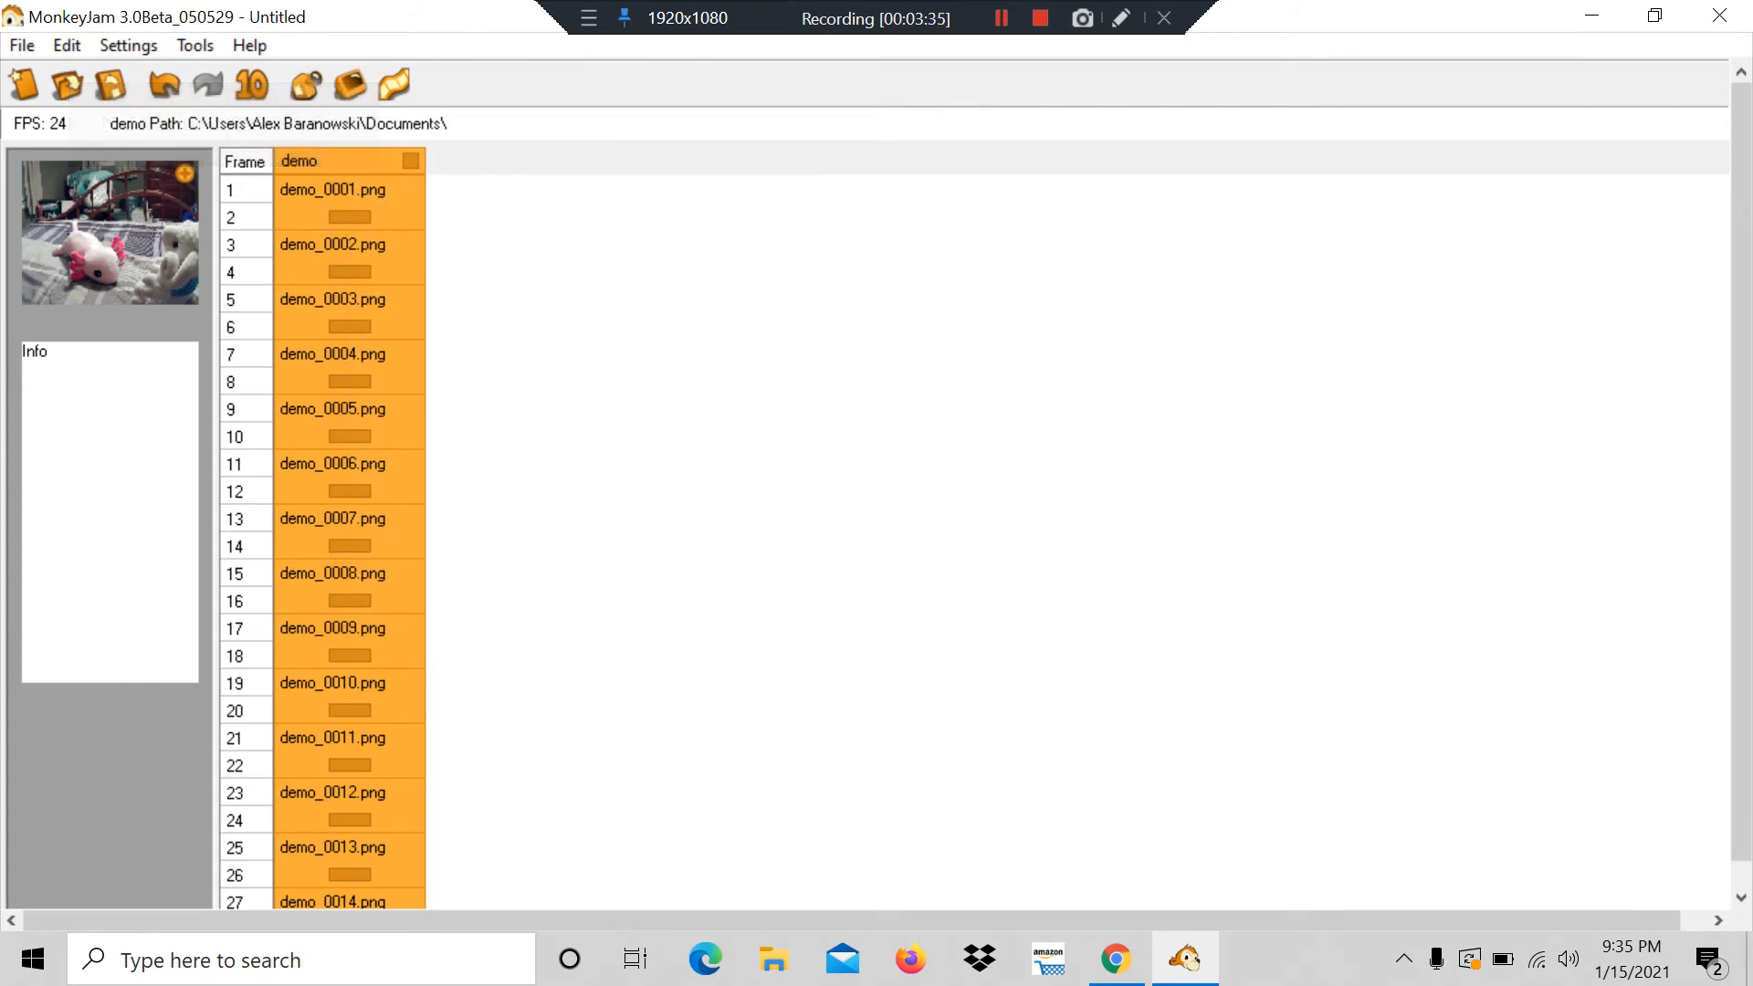
Step: Examine the captured images in the demo layer around demo_0013.png and backwards to the first frame
{"action": "left_click_drag", "start_coordinate": [1741, 473], "coordinate": [1741, 496]}
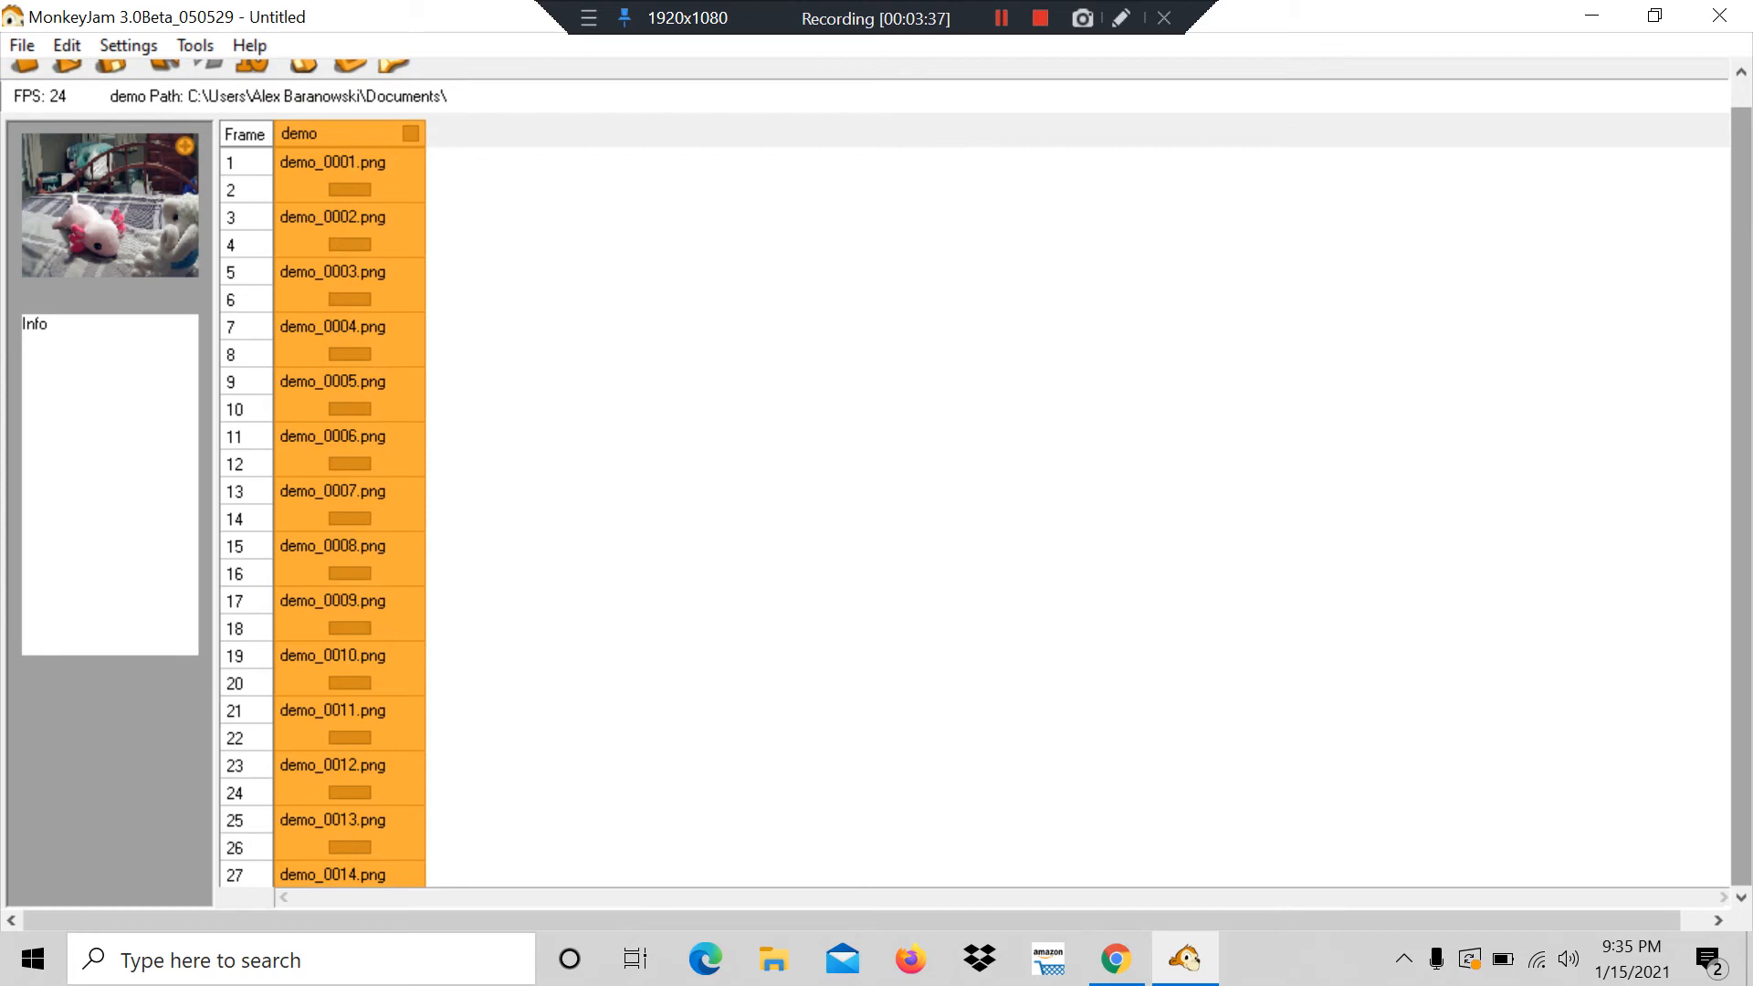
{"action": "scroll", "coordinate": [866, 493], "scroll_direction": "right", "scroll_amount": 1}
{"action": "mouse_move", "coordinate": [391, 797]}
{"action": "left_mouse_down"}
{"action": "mouse_move", "coordinate": [391, 770]}
{"action": "mouse_move", "coordinate": [390, 794]}
{"action": "left_mouse_up"}
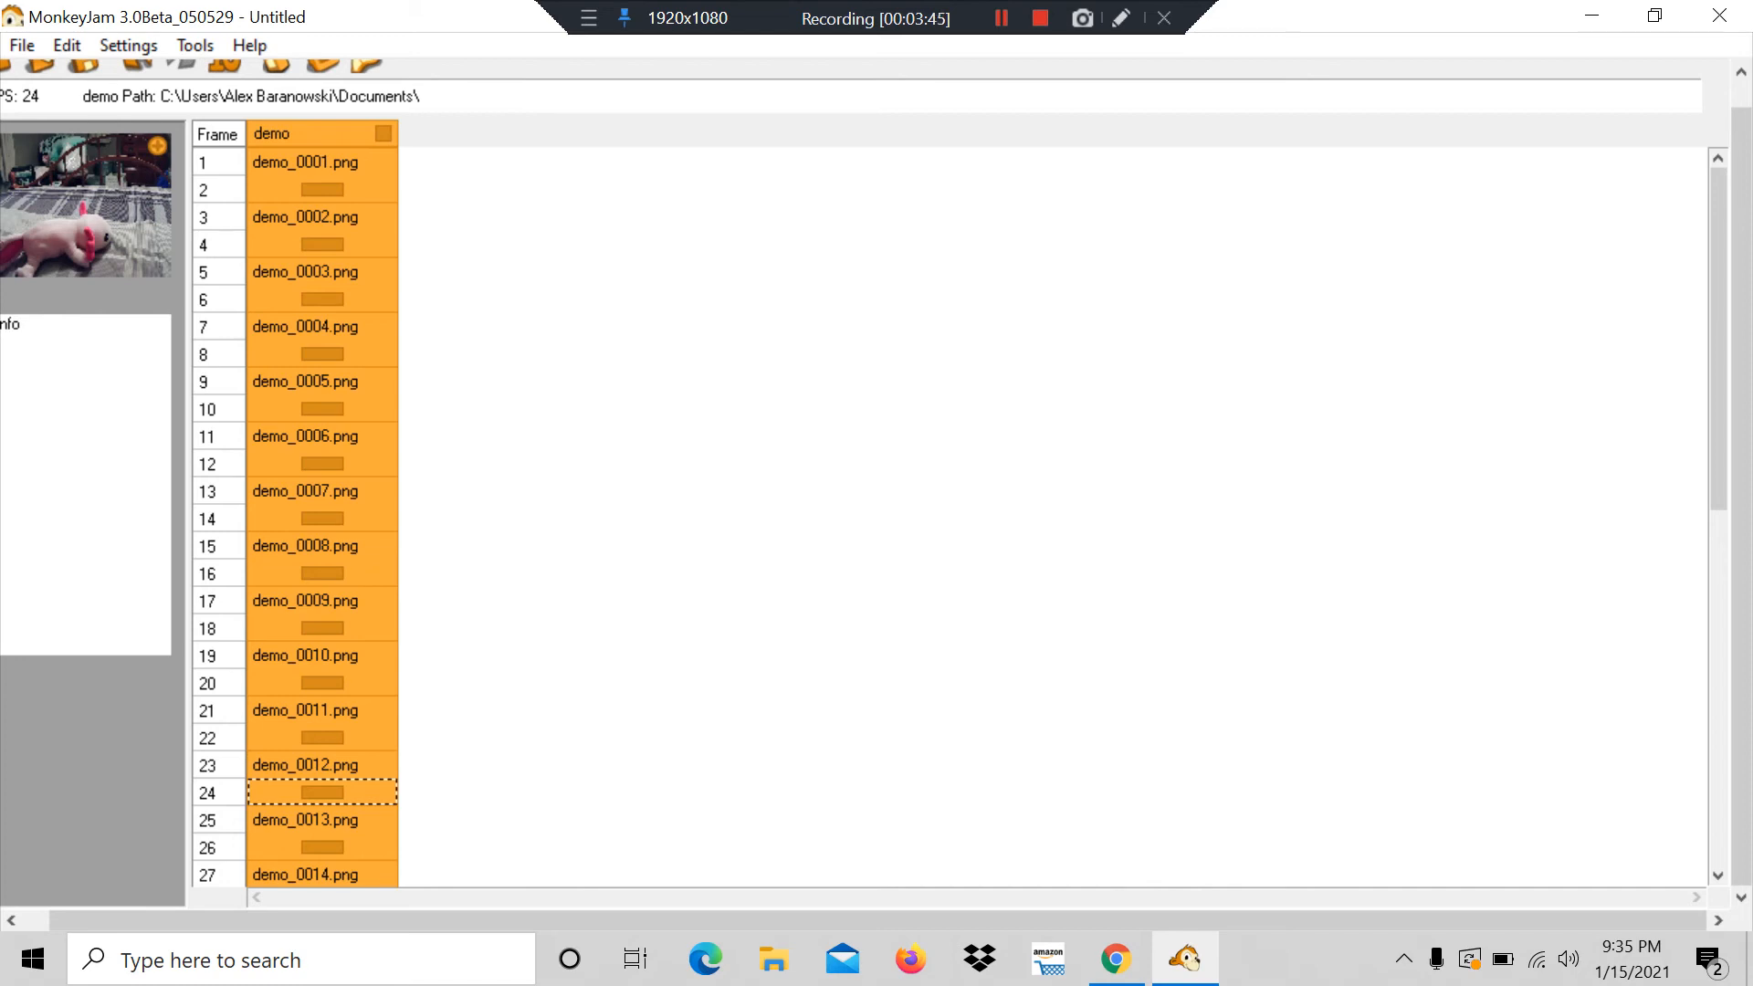
{"action": "left_click", "coordinate": [323, 820]}
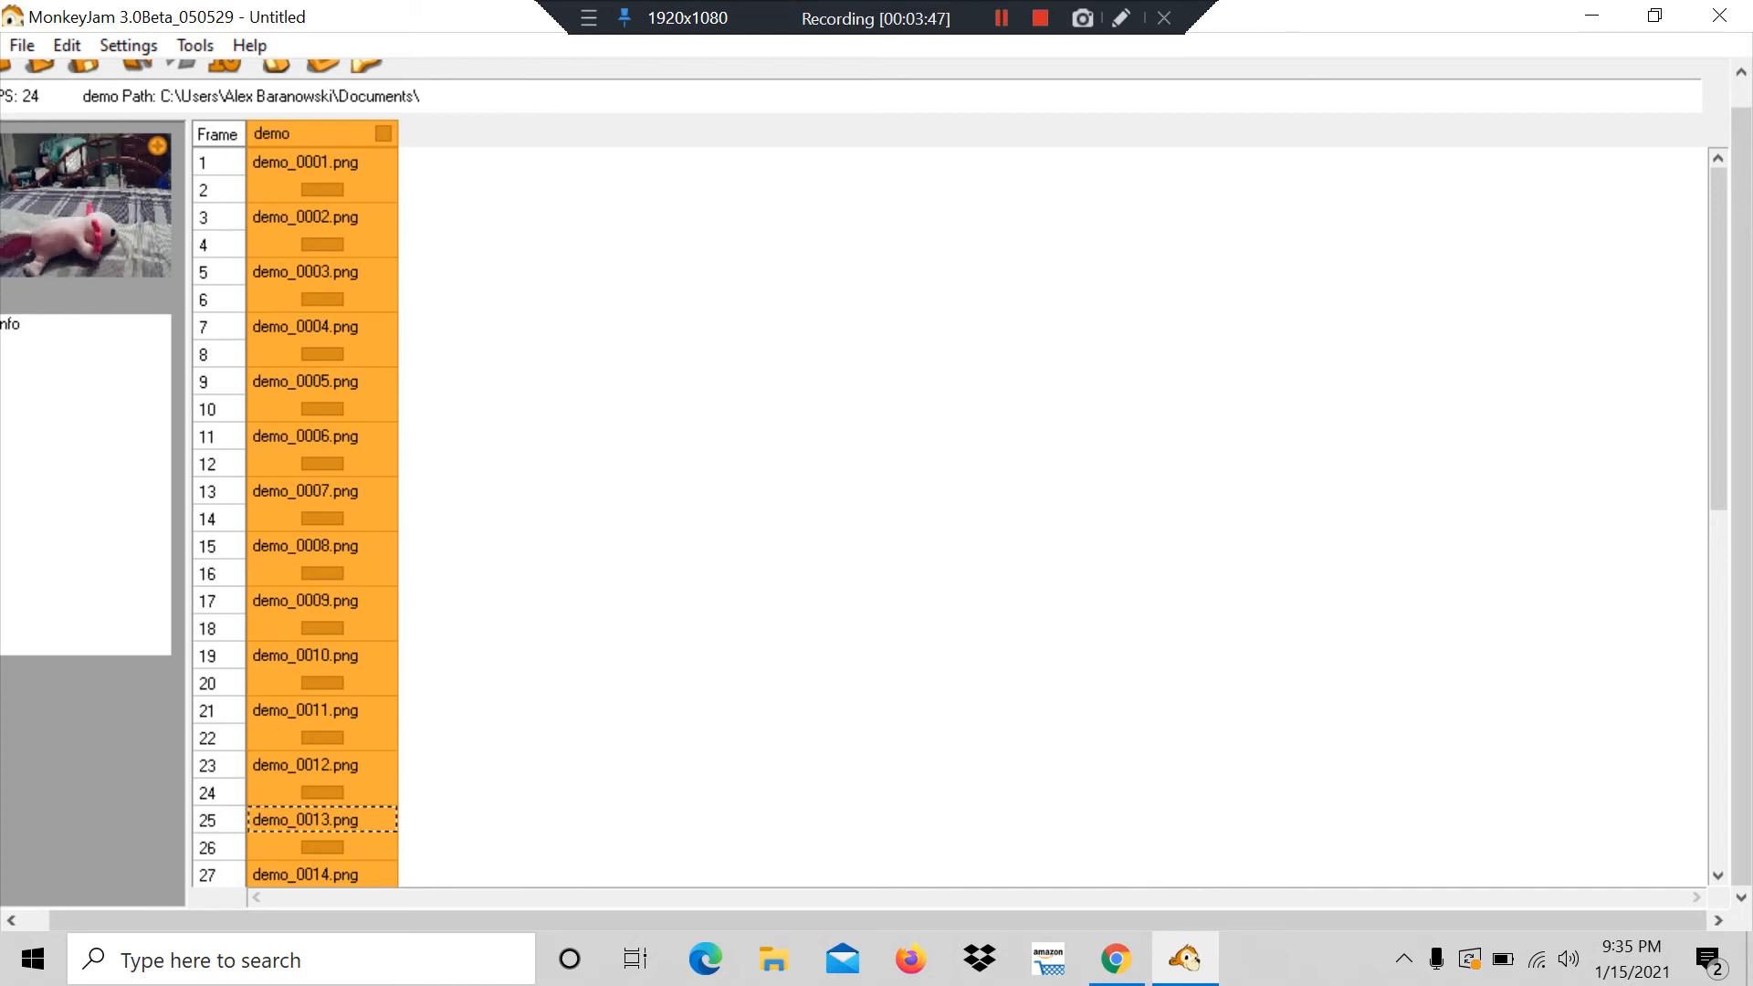
{"action": "key", "text": "Down"}
{"action": "key", "text": "Down"}
{"action": "key", "text": "Down"}
{"action": "key", "text": "Down"}
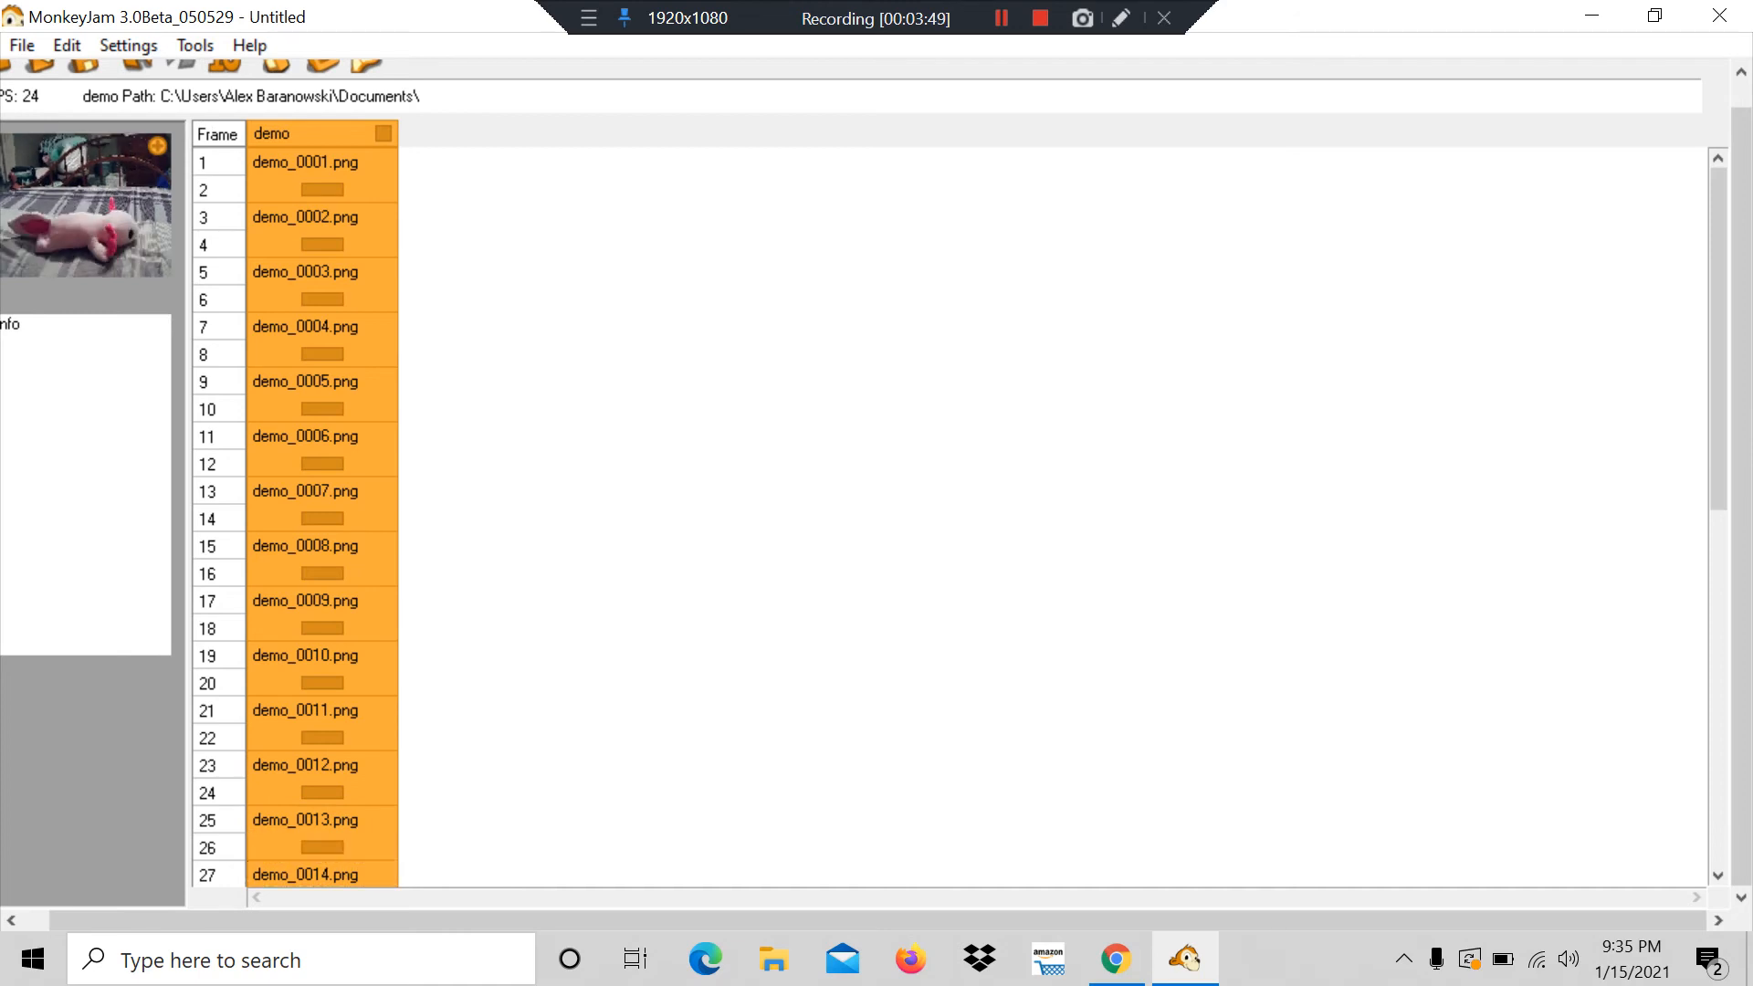
{"action": "key", "text": "Down"}
{"action": "key", "text": "Up"}
{"action": "key", "text": "Up"}
{"action": "key", "text": "Up"}
{"action": "key", "text": "Up"}
{"action": "key", "text": "Up"}
{"action": "key", "text": "Up"}
{"action": "key", "text": "Up"}
{"action": "key", "text": "Up"}
{"action": "key", "text": "Up"}
{"action": "key", "text": "Up"}
{"action": "key", "text": "Up"}
{"action": "key", "text": "Up"}
{"action": "key", "text": "Up"}
{"action": "key", "text": "Up"}
{"action": "key", "text": "Up"}
{"action": "key", "text": "Up"}
{"action": "key", "text": "Up"}
{"action": "key", "text": "Up"}
{"action": "key", "text": "Up"}
{"action": "key", "text": "Up"}
Step: Preview the animation by stepping forward through the demo layer's frames from the beginning
{"action": "key", "text": "Down"}
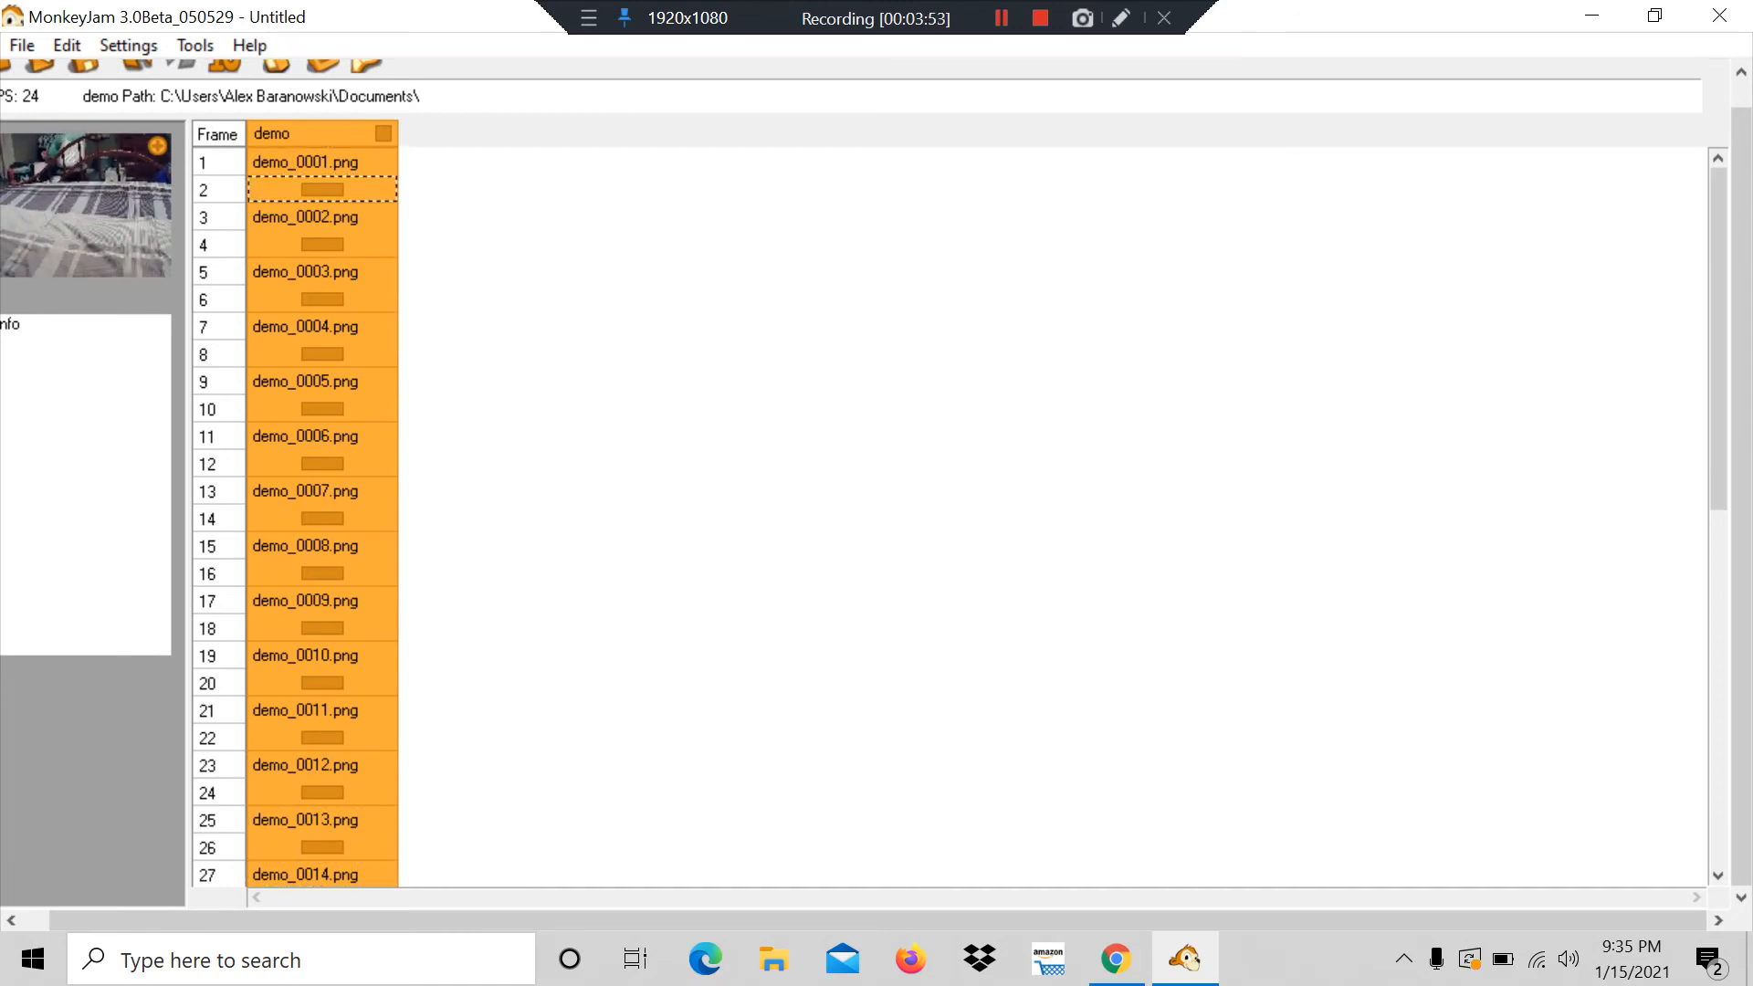
{"action": "key", "text": "Down"}
{"action": "key", "text": "Down"}
{"action": "key", "text": "Down"}
{"action": "key", "text": "Down"}
{"action": "key", "text": "Down"}
{"action": "key", "text": "Down"}
{"action": "key", "text": "Down"}
{"action": "key", "text": "Down"}
{"action": "key", "text": "Down"}
{"action": "key", "text": "Down"}
{"action": "key", "text": "Down"}
{"action": "key", "text": "Down"}
{"action": "key", "text": "Down"}
{"action": "key", "text": "Down"}
{"action": "key", "text": "Down"}
{"action": "key", "text": "Down"}
{"action": "key", "text": "Down"}
{"action": "key", "text": "Down"}
{"action": "key", "text": "Down"}
{"action": "key", "text": "Down"}
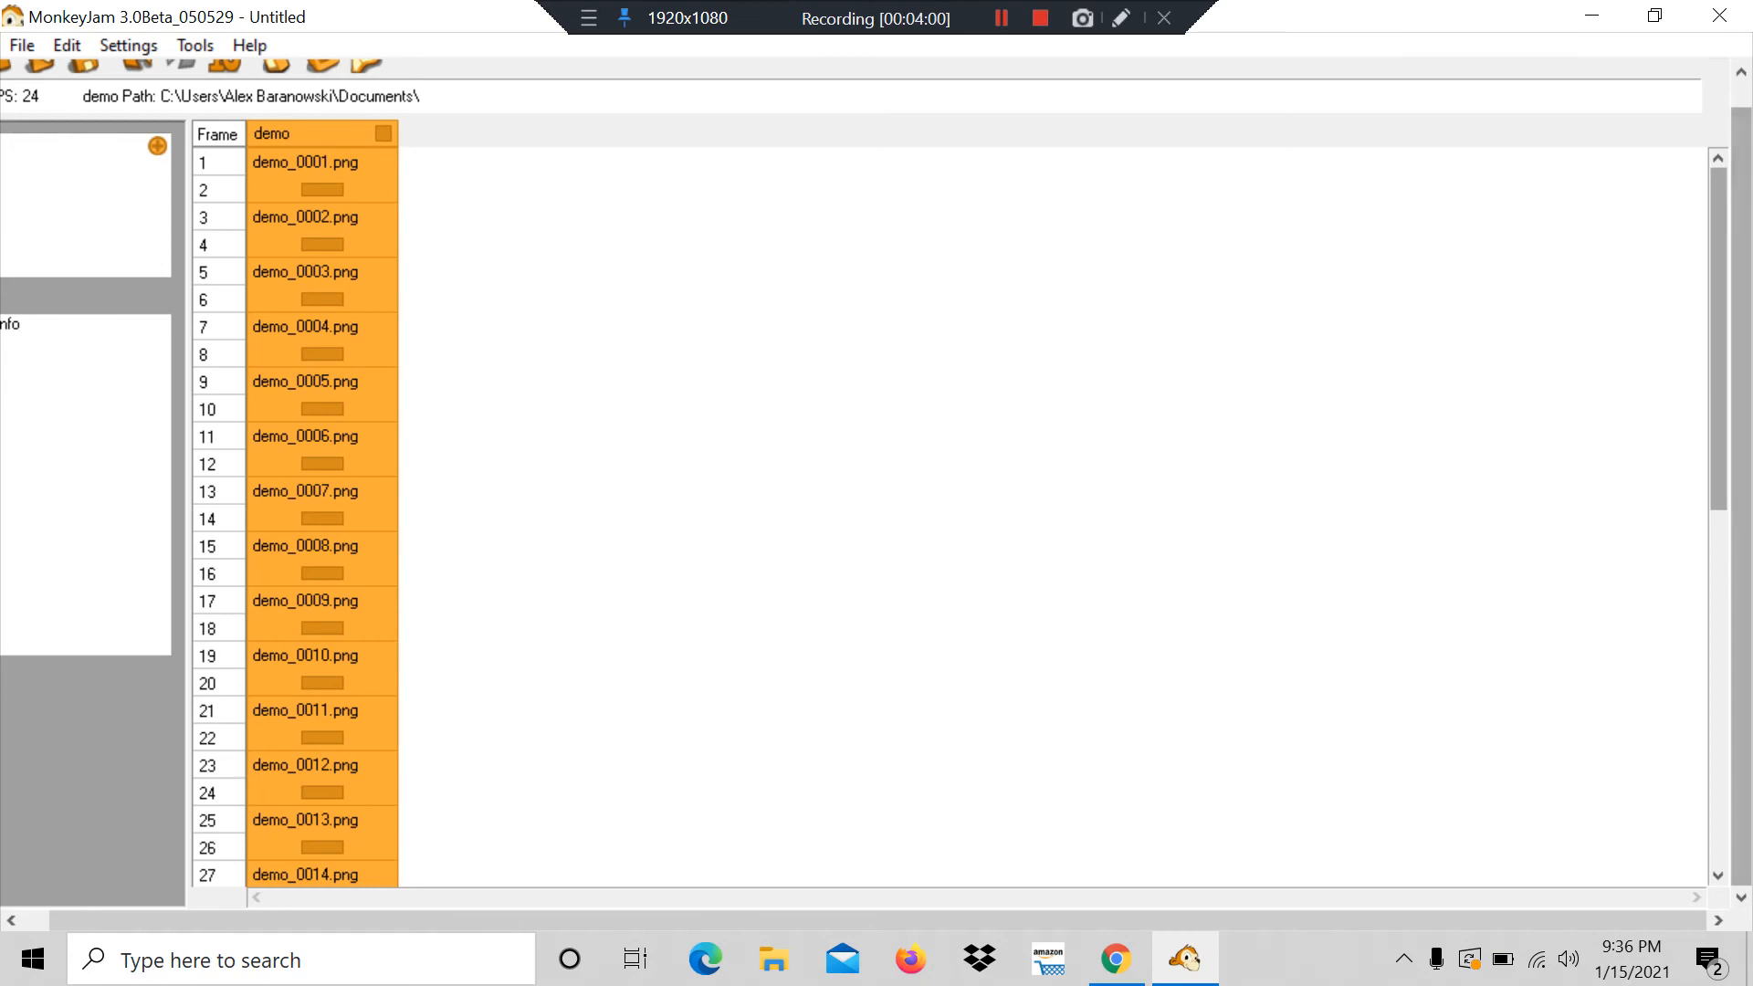
Step: Export the exposure sheet as an AVI movie named demo.avi in the Documents folder, without video compression
{"action": "left_click_drag", "start_coordinate": [1741, 493], "coordinate": [1742, 466]}
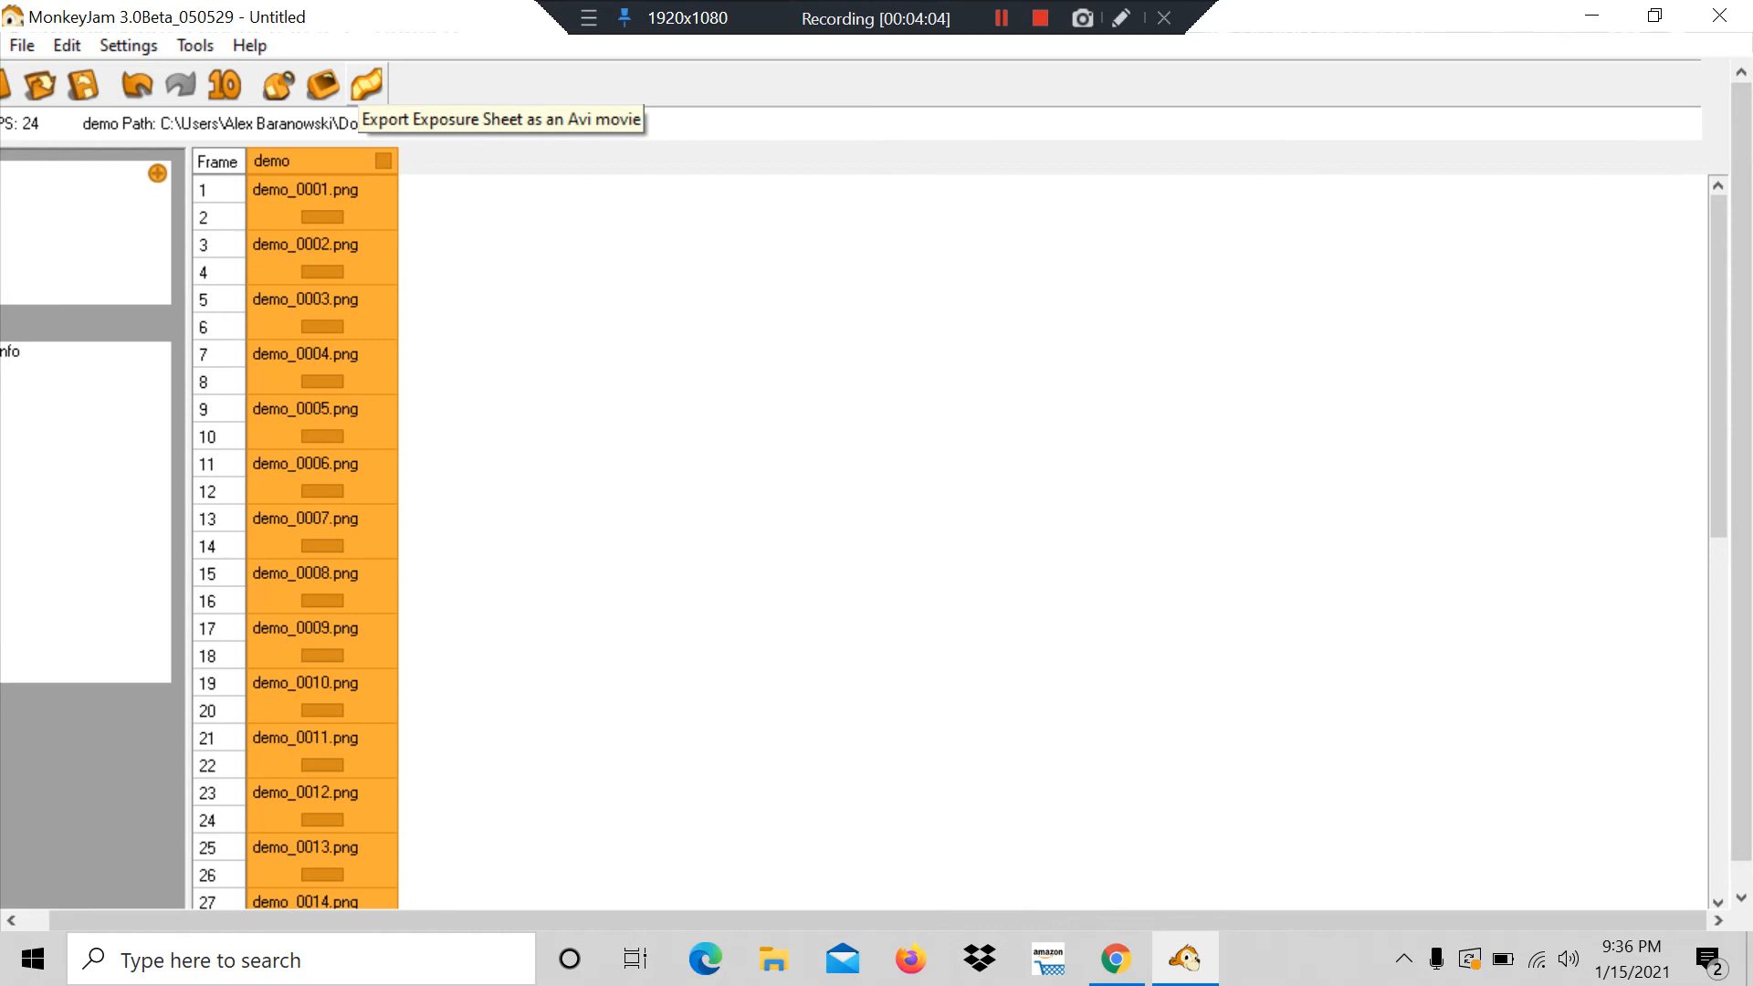
{"action": "left_click", "coordinate": [367, 84]}
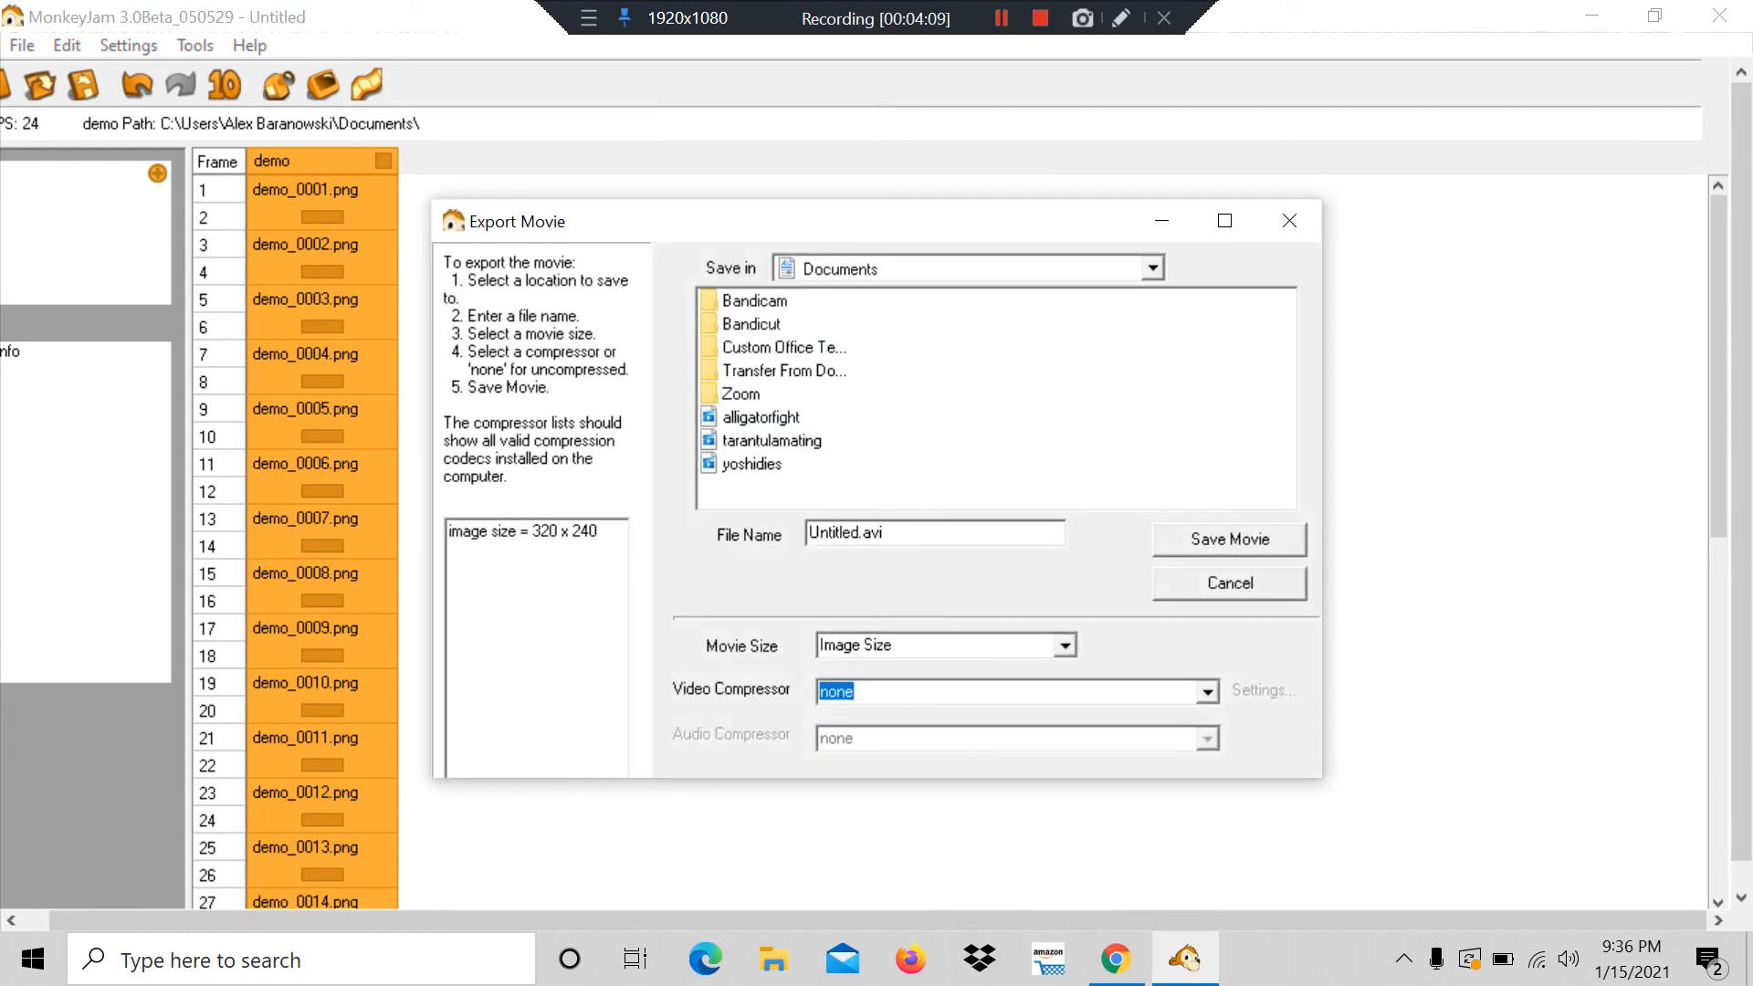
{"action": "left_click_drag", "start_coordinate": [860, 534], "coordinate": [809, 534]}
{"action": "type", "text": "demo"}
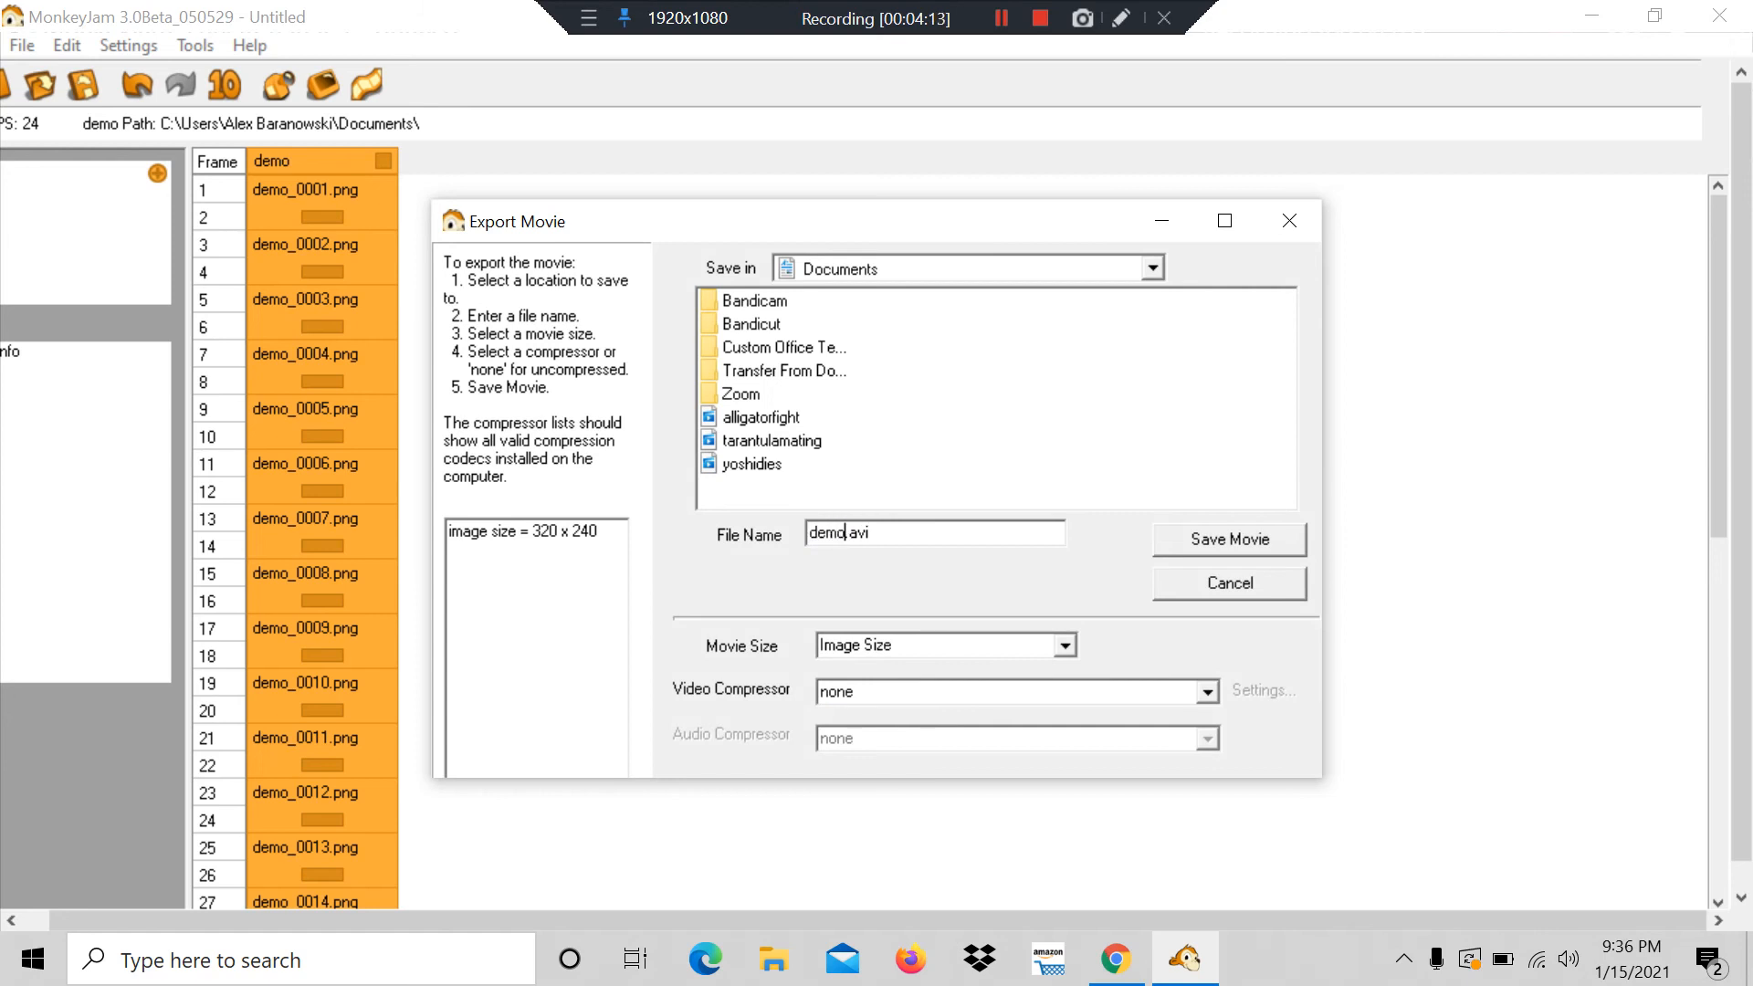
{"action": "key", "text": "Return"}
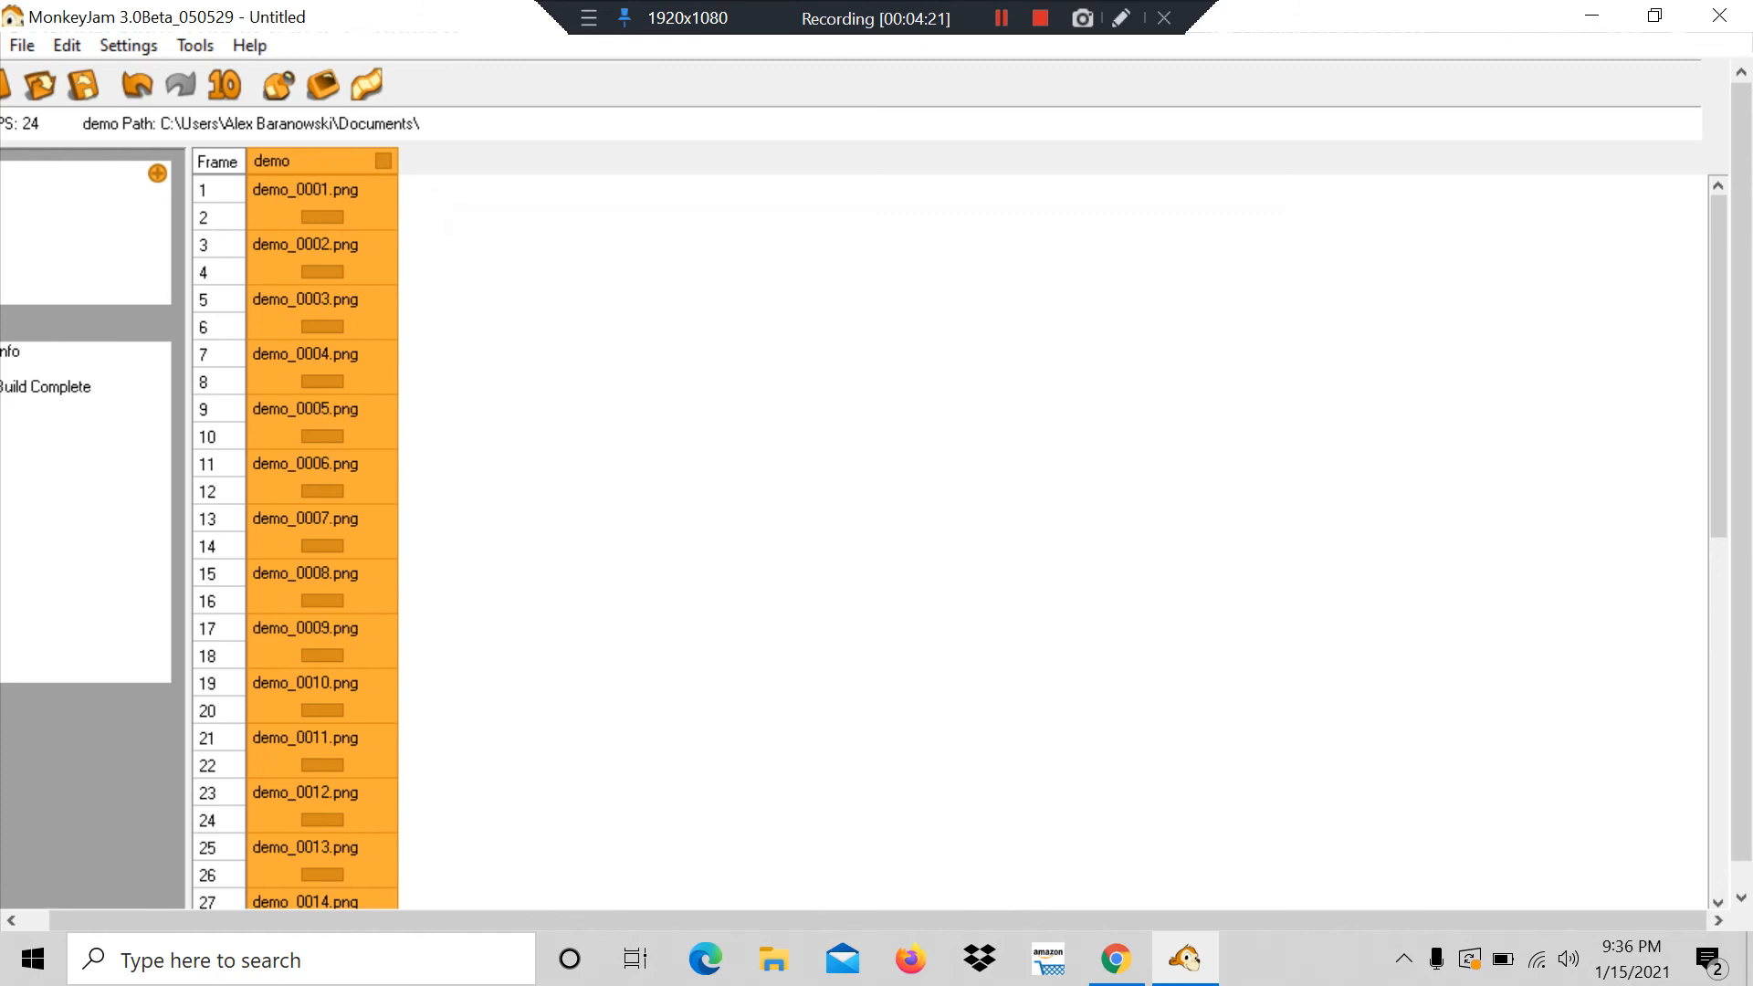
Step: Switch to File Explorer and locate the exported demo movie in the Documents folder
{"action": "left_click", "coordinate": [774, 959]}
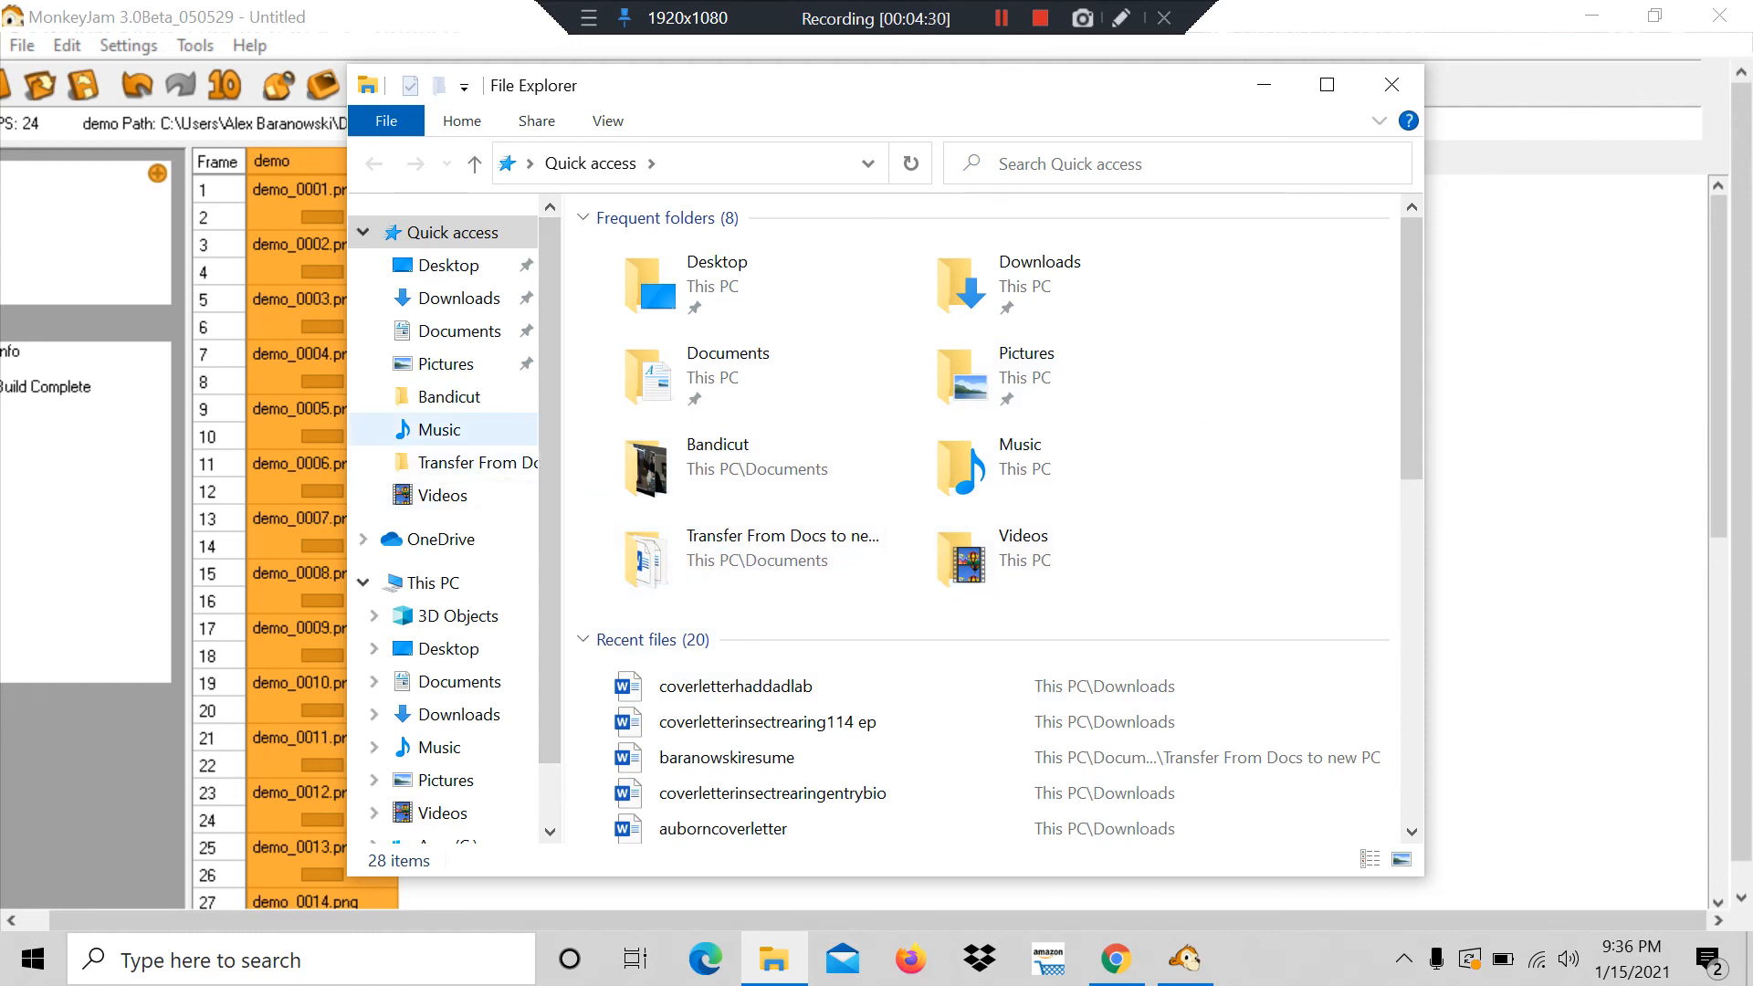
{"action": "left_click", "coordinate": [459, 330]}
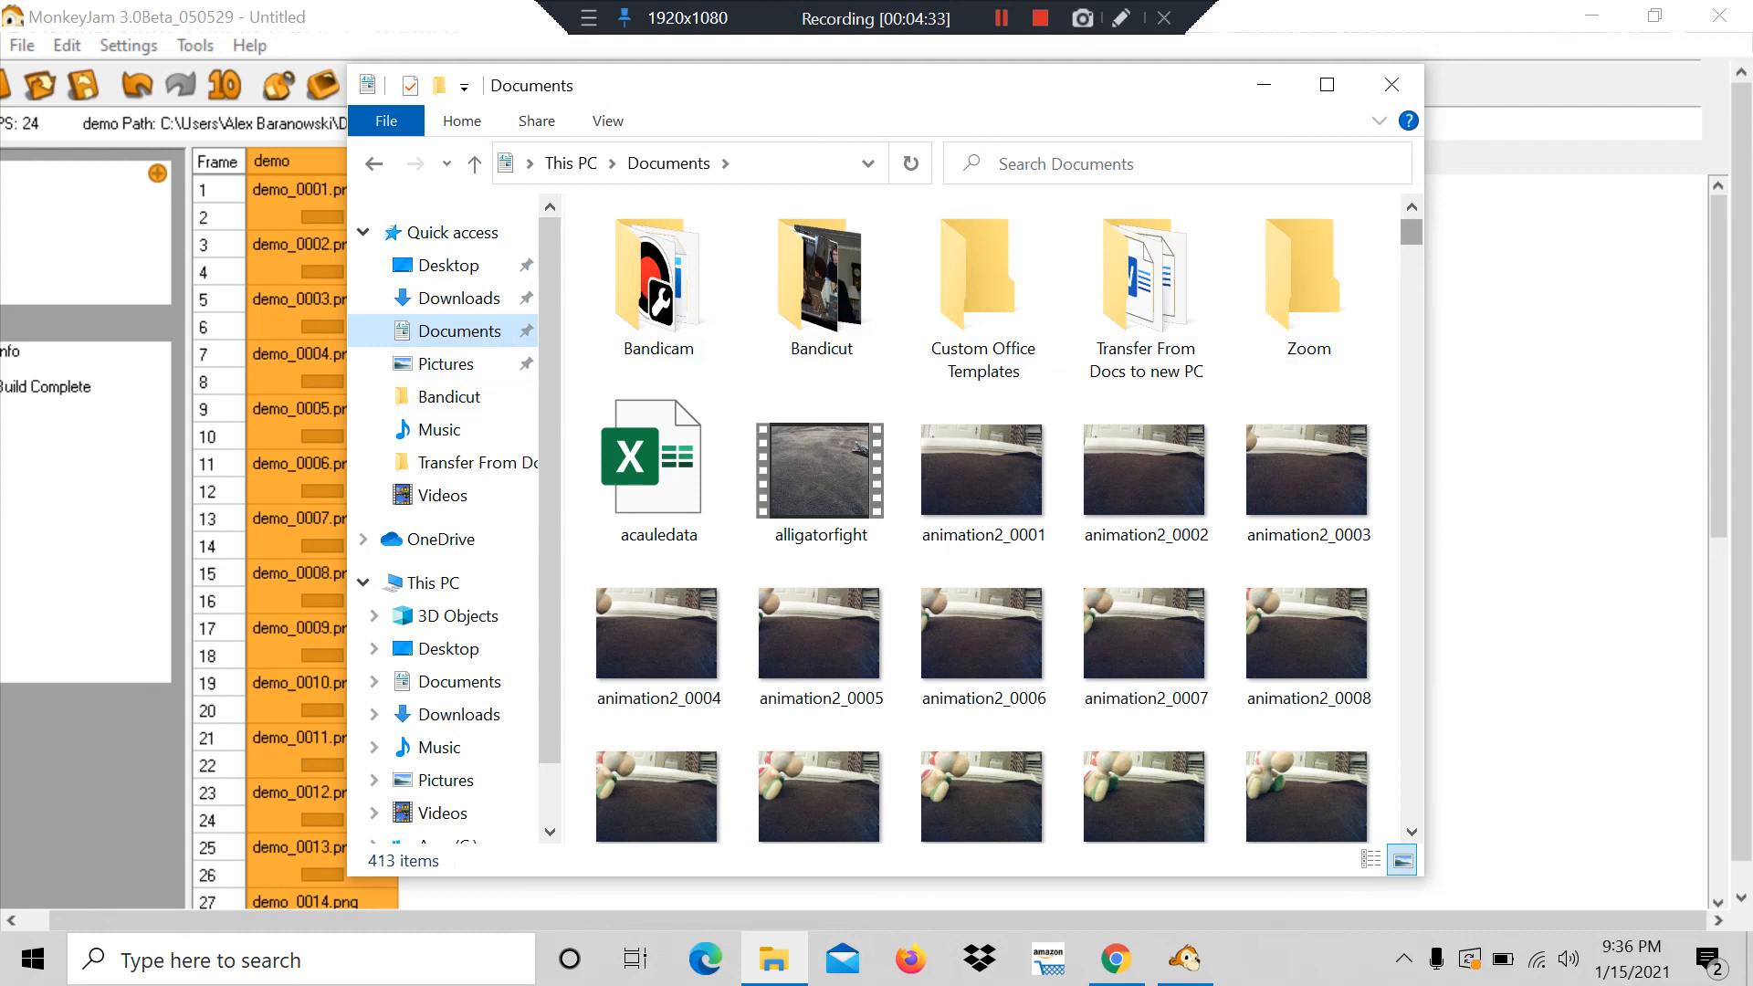
{"action": "scroll", "coordinate": [1136, 241], "scroll_direction": "down", "scroll_amount": 10}
{"action": "scroll", "coordinate": [1137, 242], "scroll_direction": "down", "scroll_amount": 6}
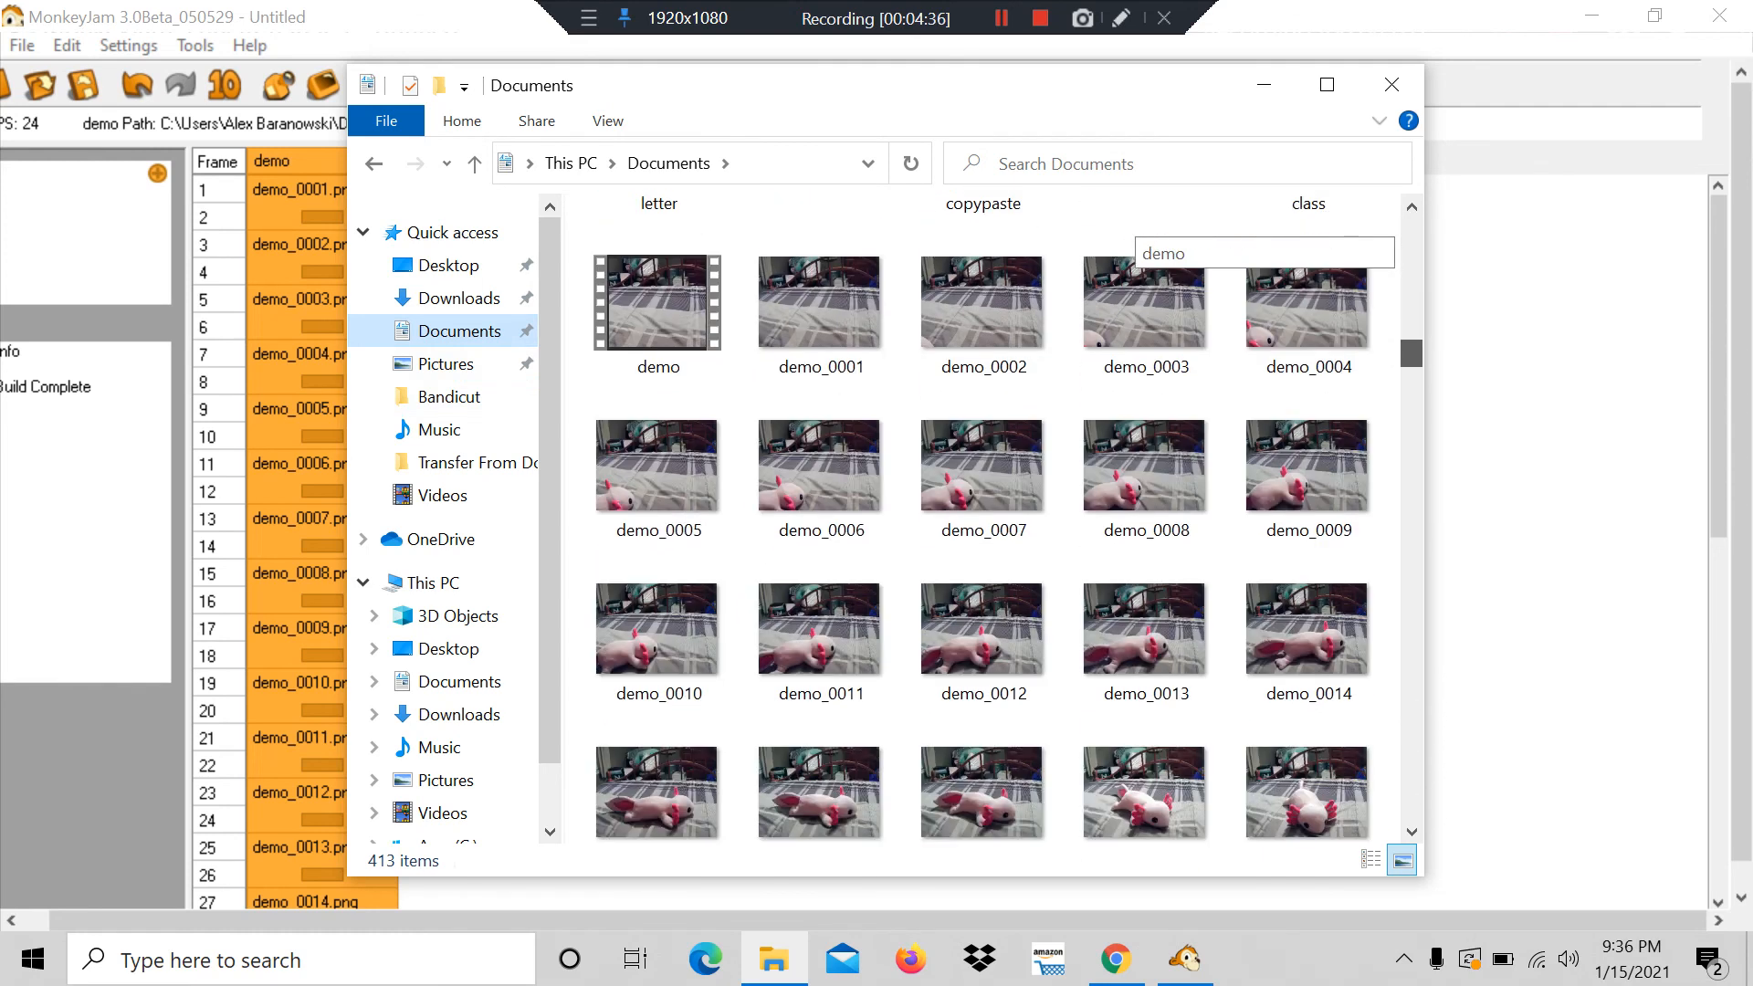
{"action": "left_click_drag", "start_coordinate": [1411, 348], "coordinate": [1411, 347]}
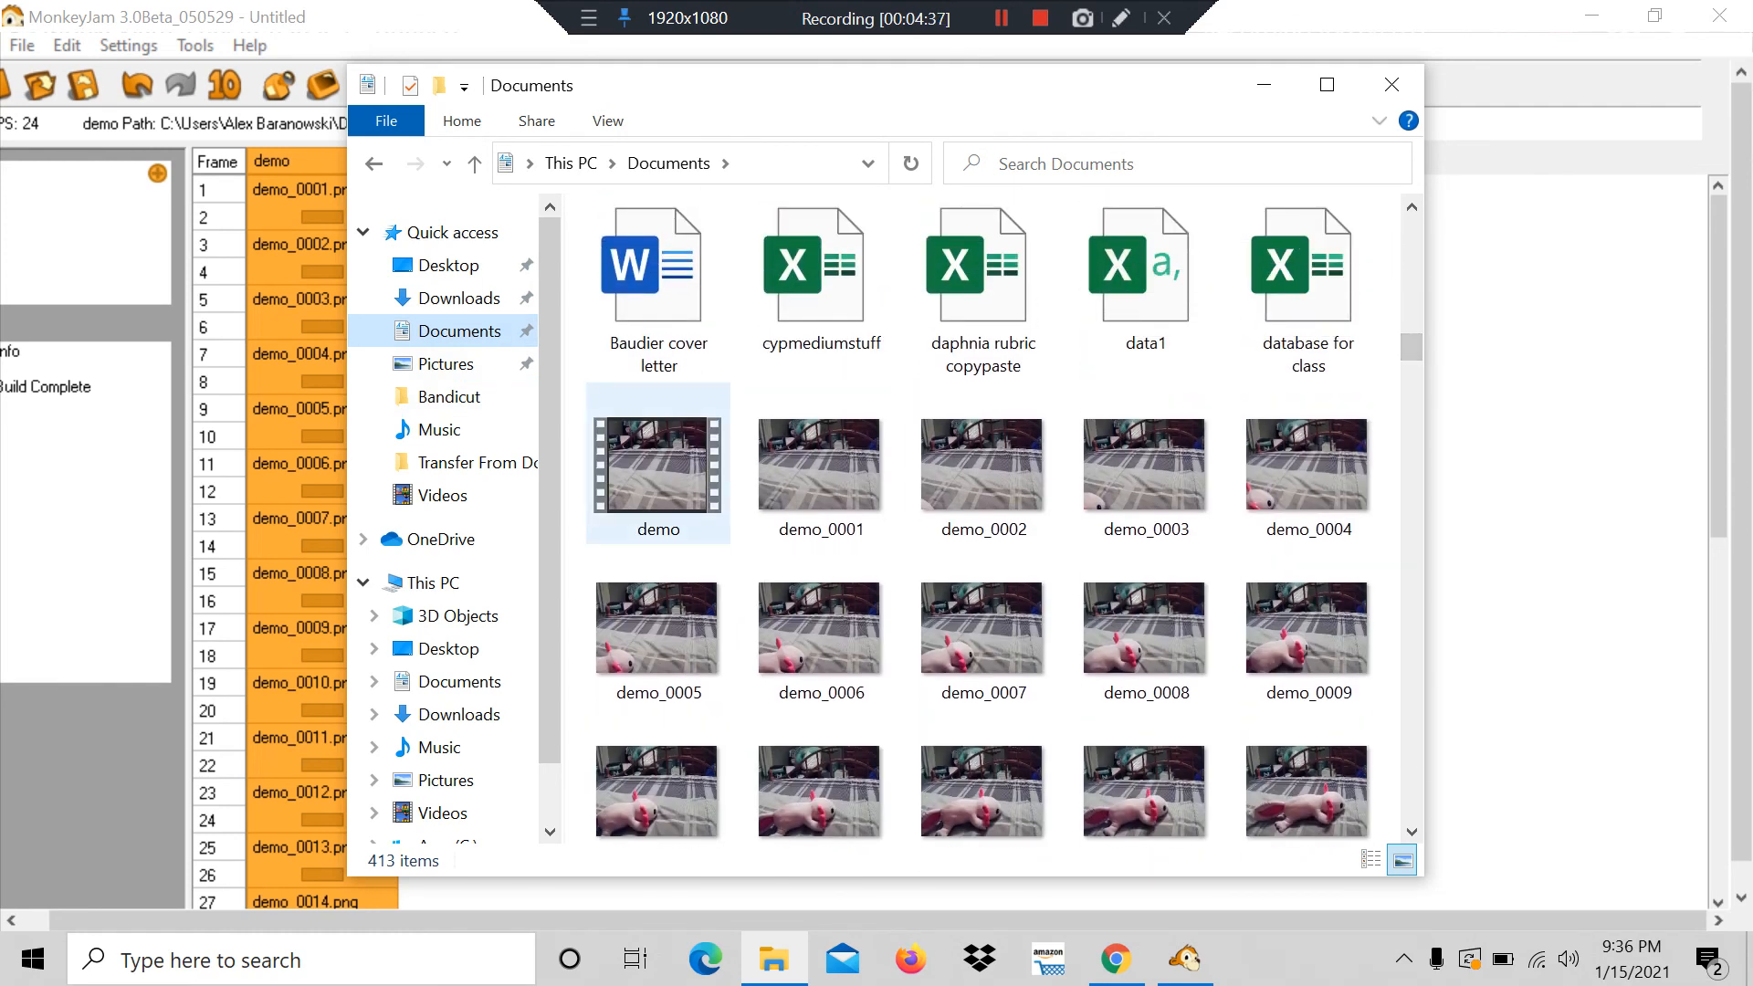
Step: Play the exported demo movie, replay it once, and leave the playback view
{"action": "double_click", "coordinate": [657, 465]}
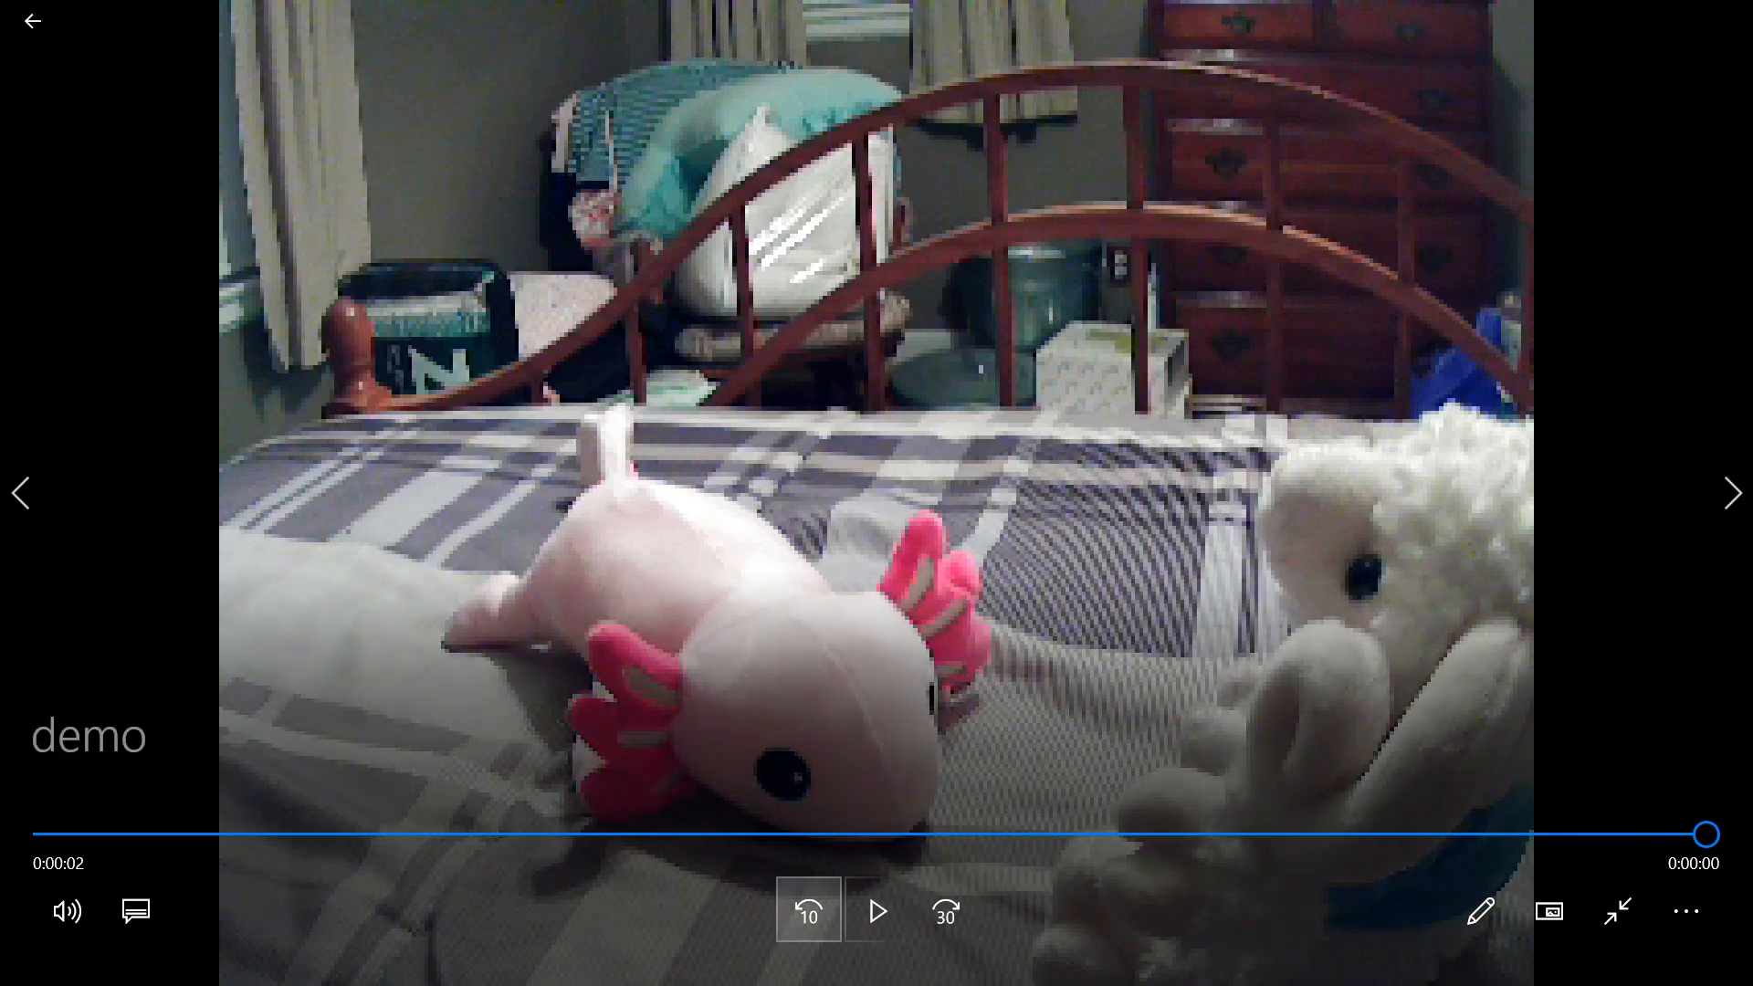
{"action": "key", "text": "space"}
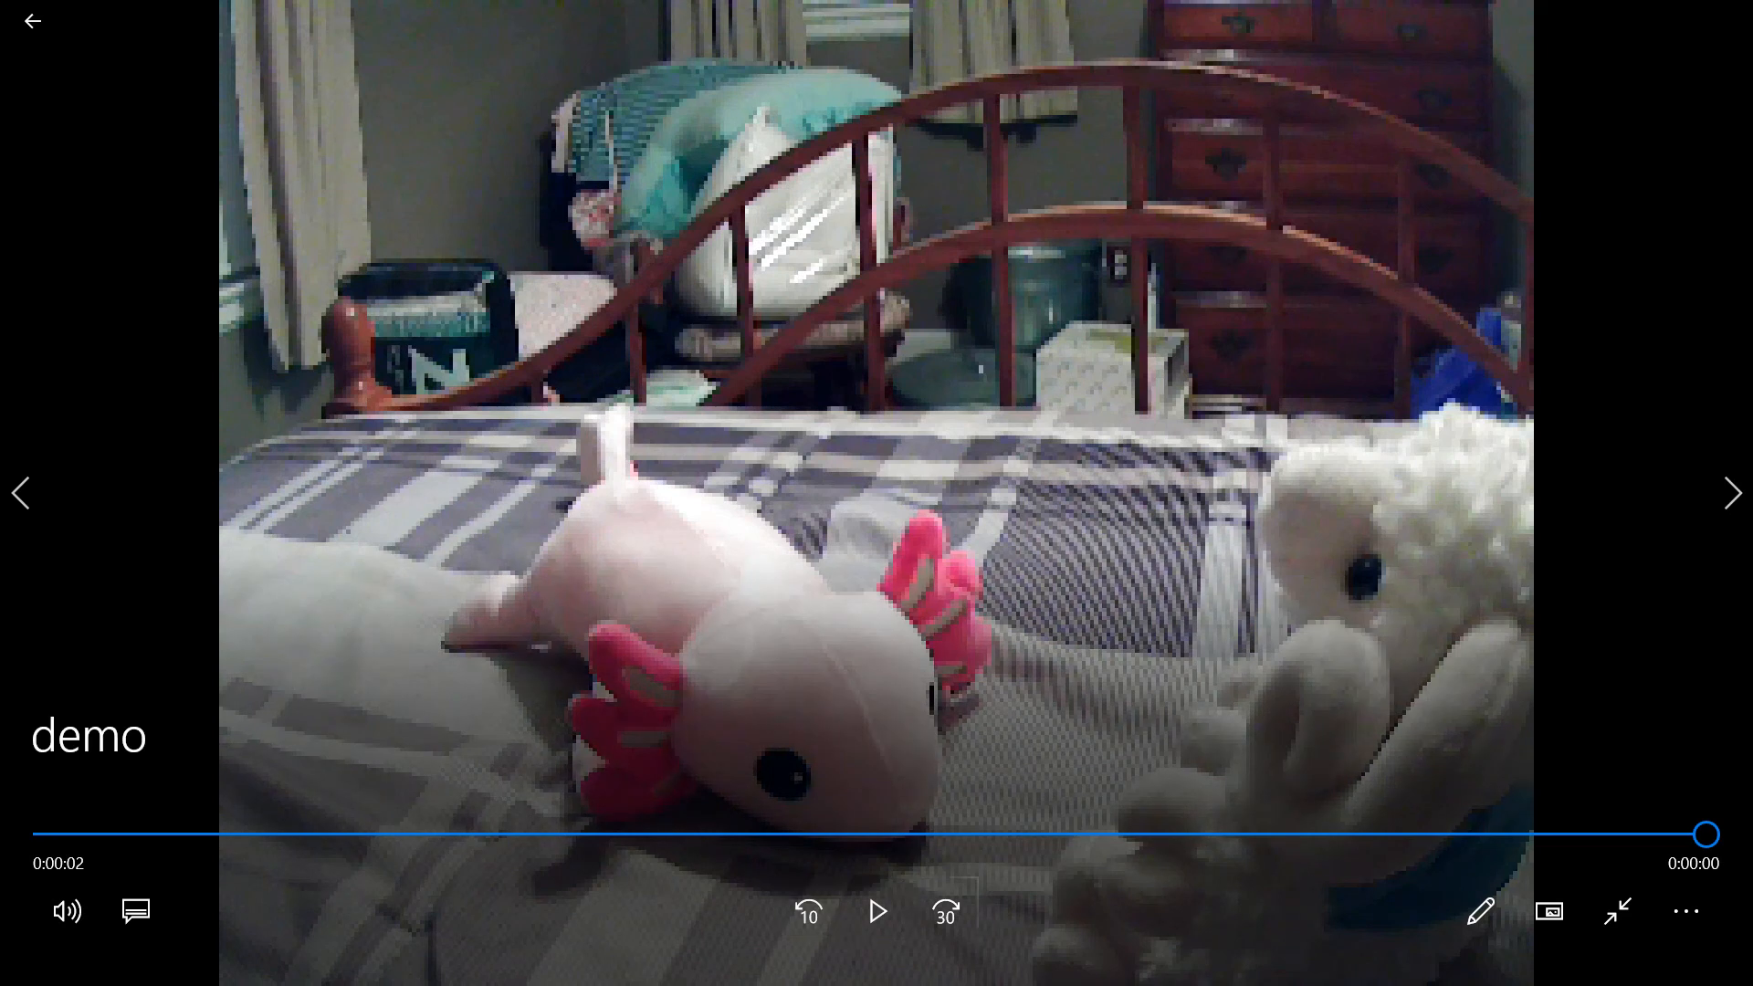
{"action": "left_click", "coordinate": [33, 21]}
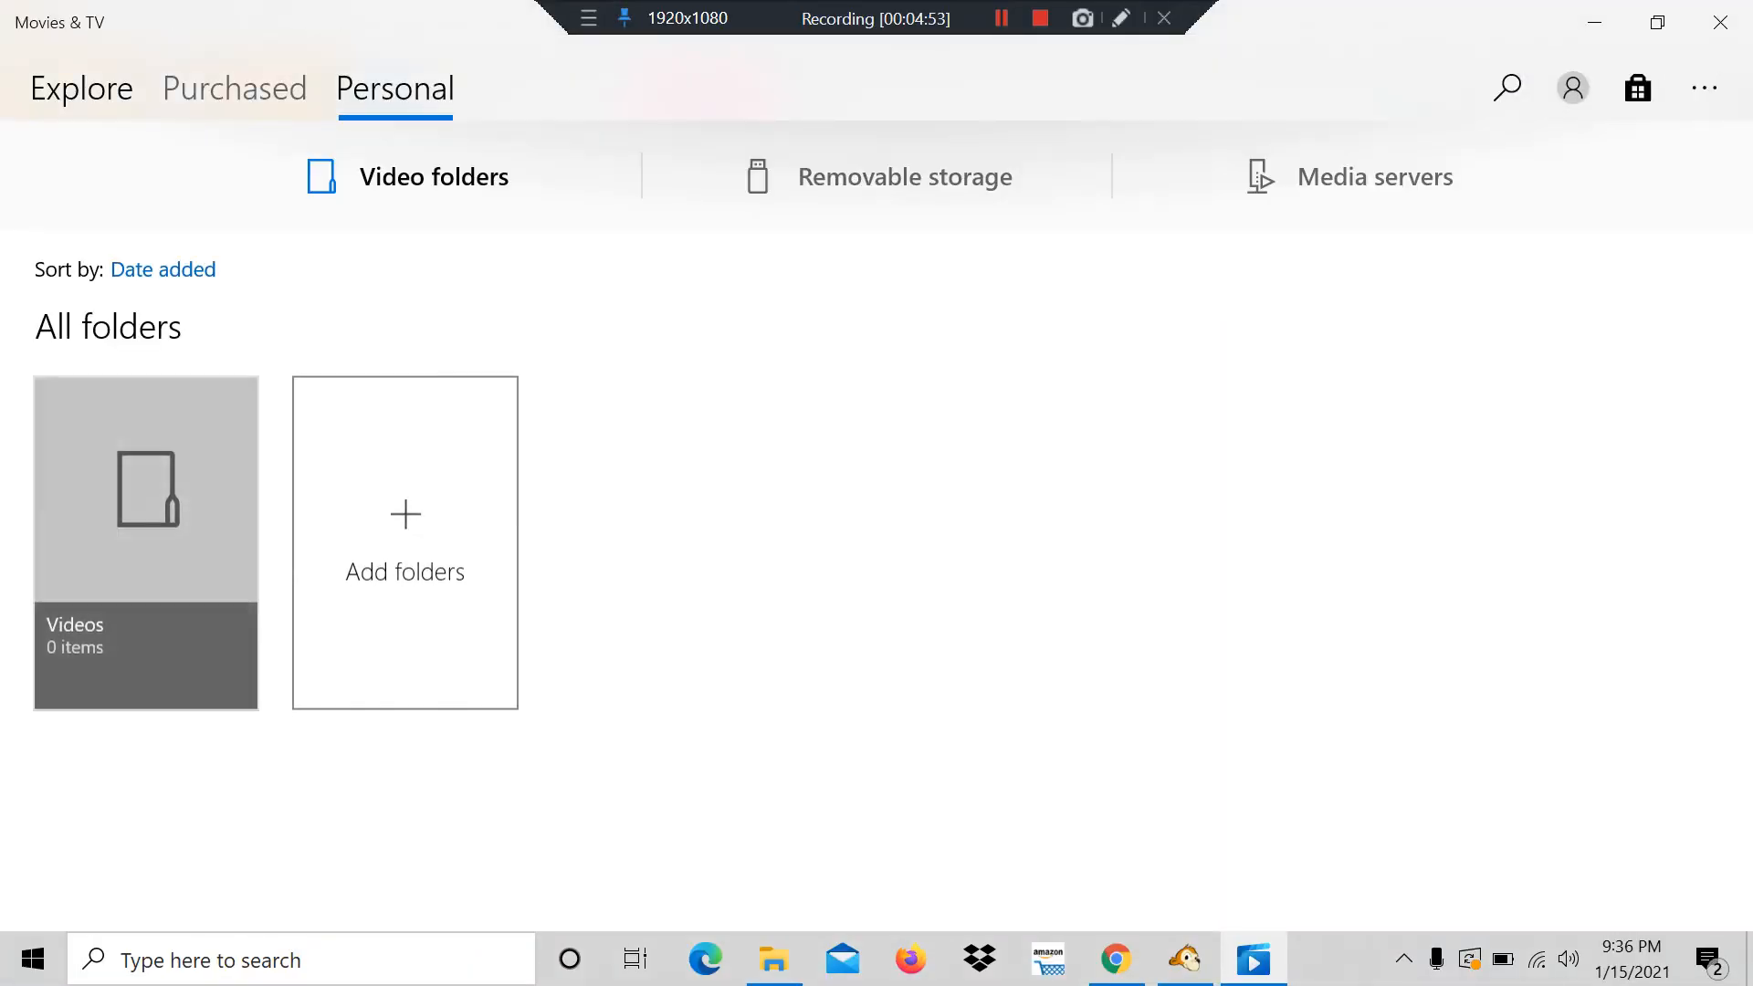